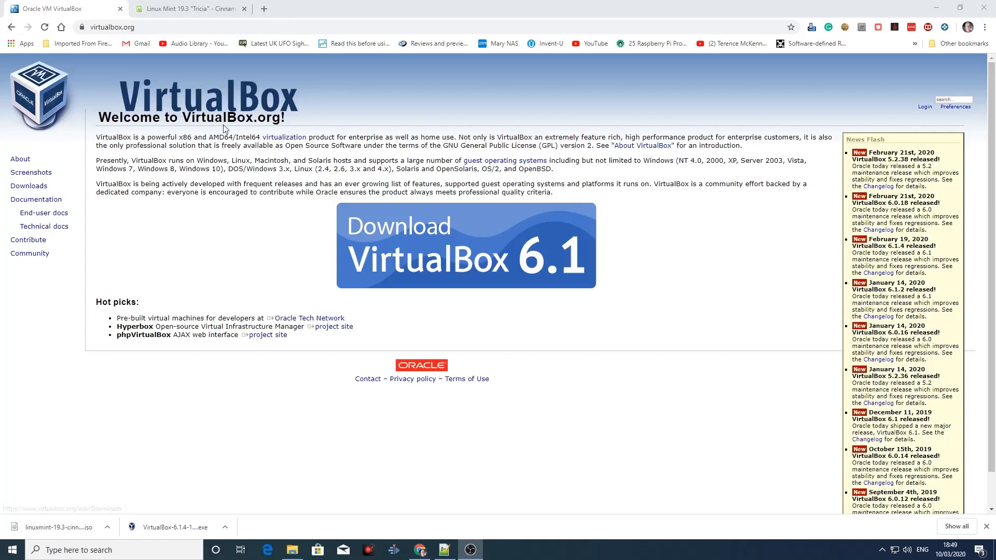
Step: Run the downloaded VirtualBox 6.1.4 installer and bring its setup wizard into view
left_click(178, 528)
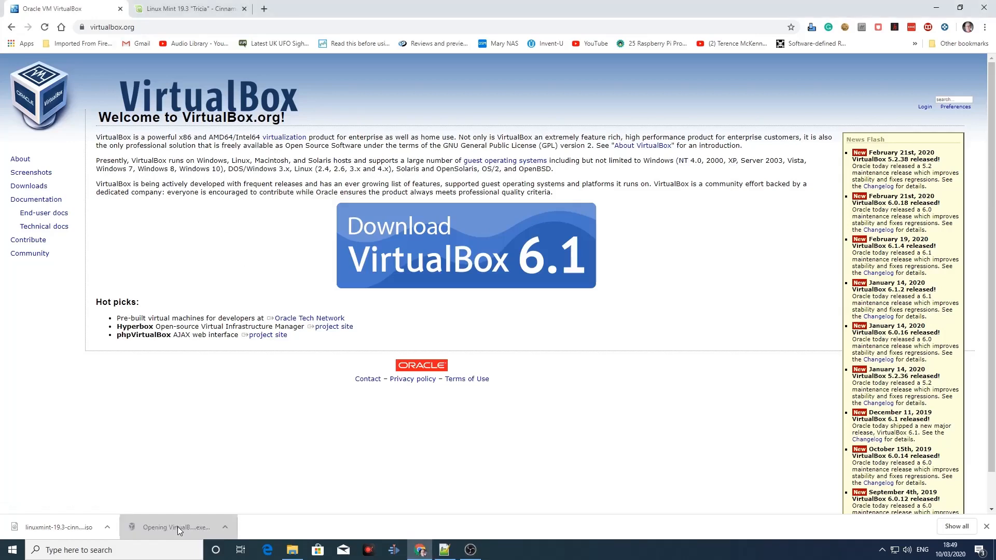
left_click(177, 527)
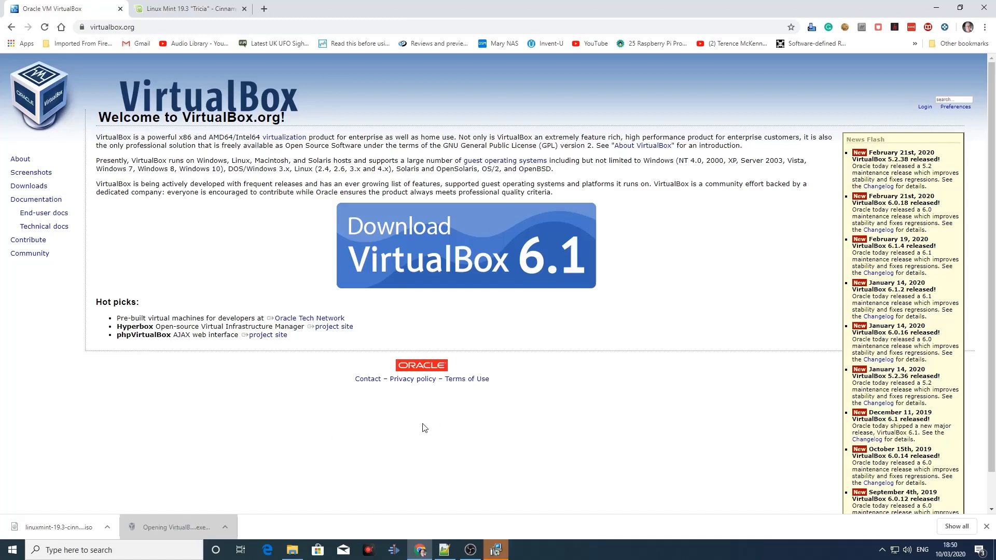
left_click(496, 542)
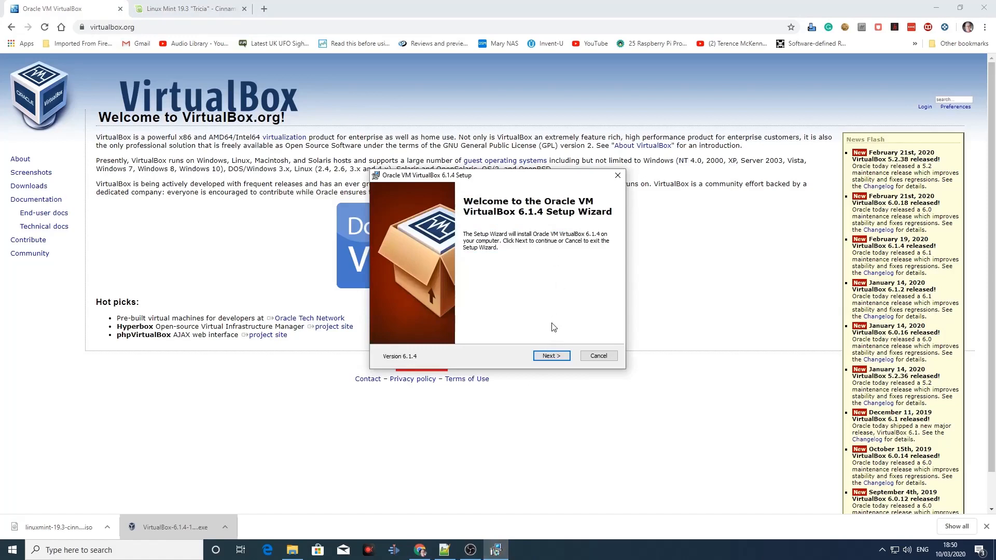
Step: Install VirtualBox 6.1.4 with the default features and shortcuts, accepting the network reset and the Oracle Corporation device software
left_click(553, 357)
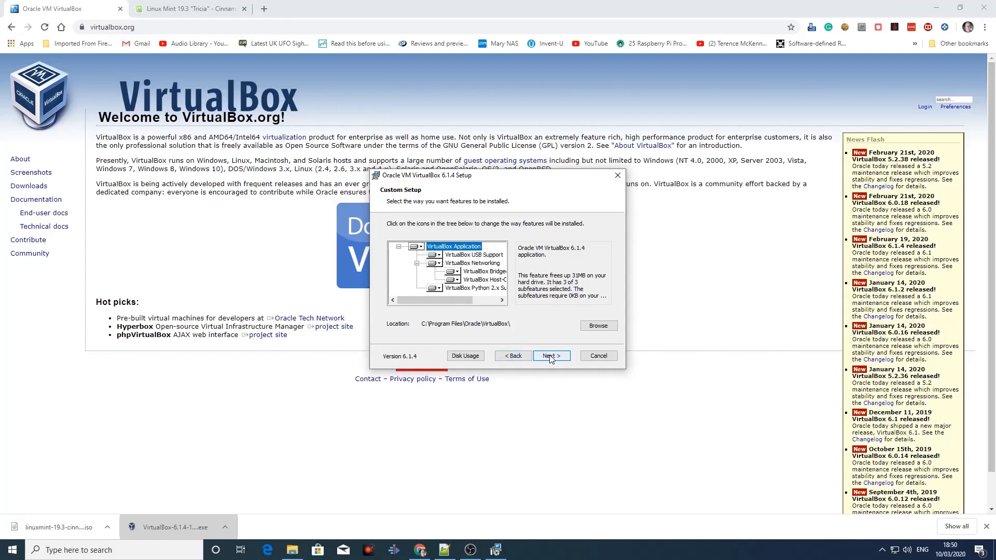
left_click(551, 357)
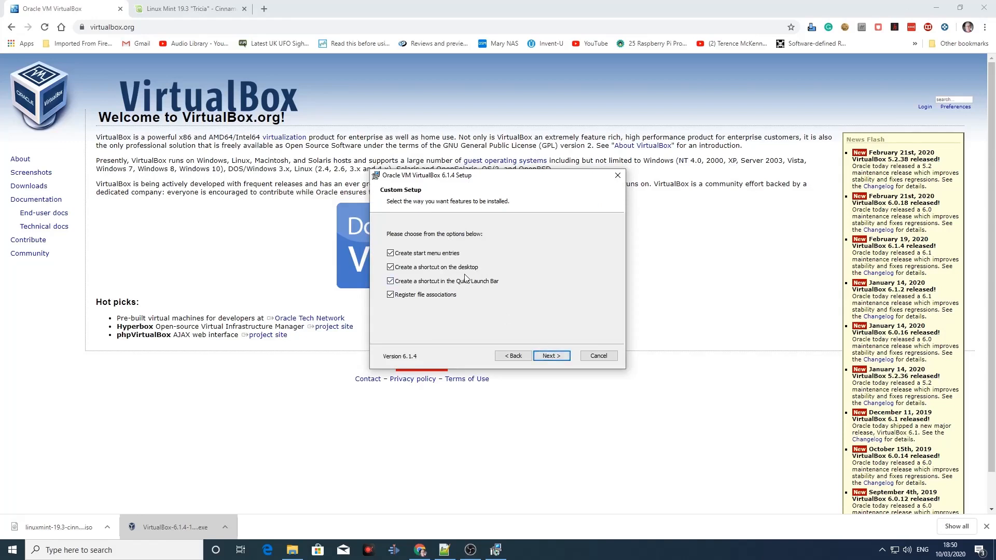
left_click(548, 356)
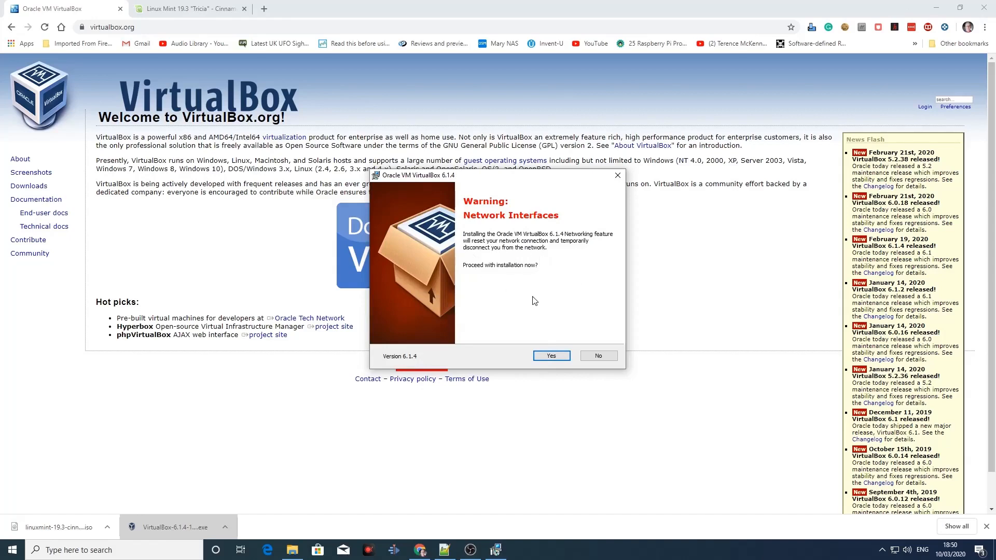
left_click(543, 358)
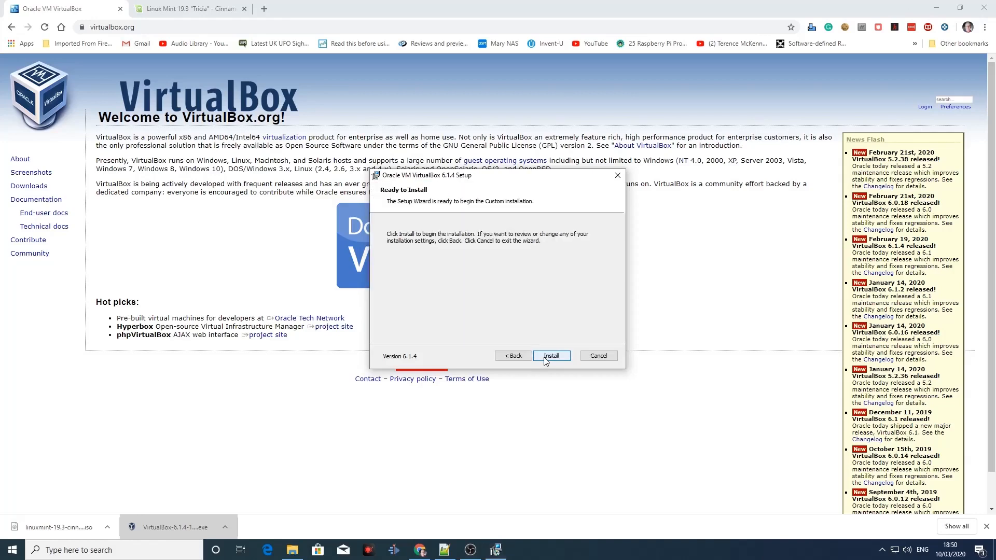
left_click(545, 358)
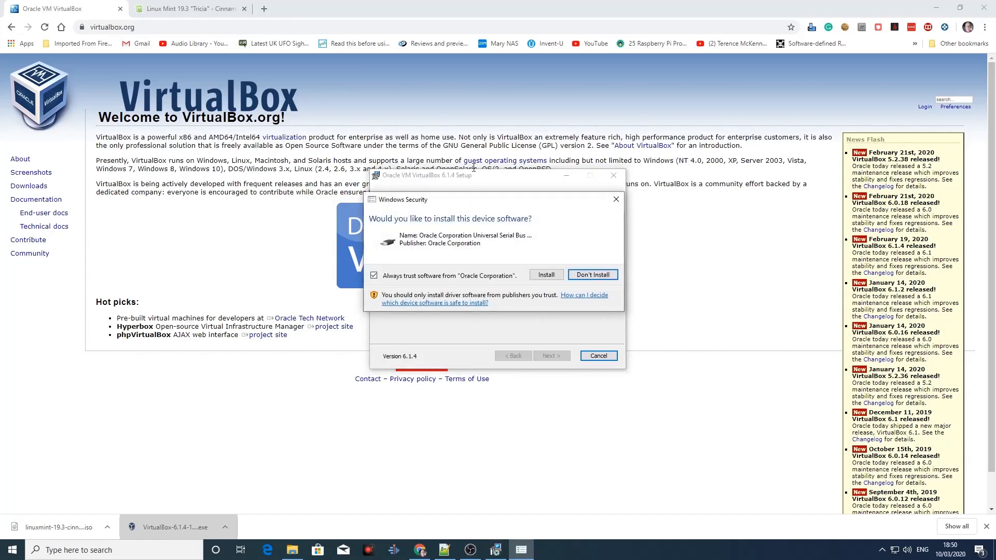
left_click(535, 279)
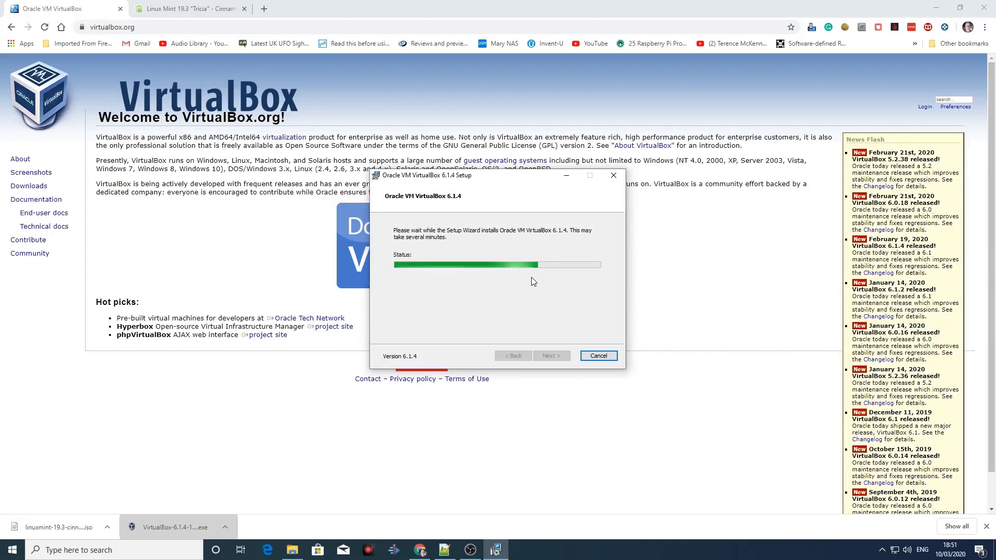
Step: Return to the VirtualBox downloads page and look over the 6.1.4 platform packages, including Linux distributions
left_click(12, 27)
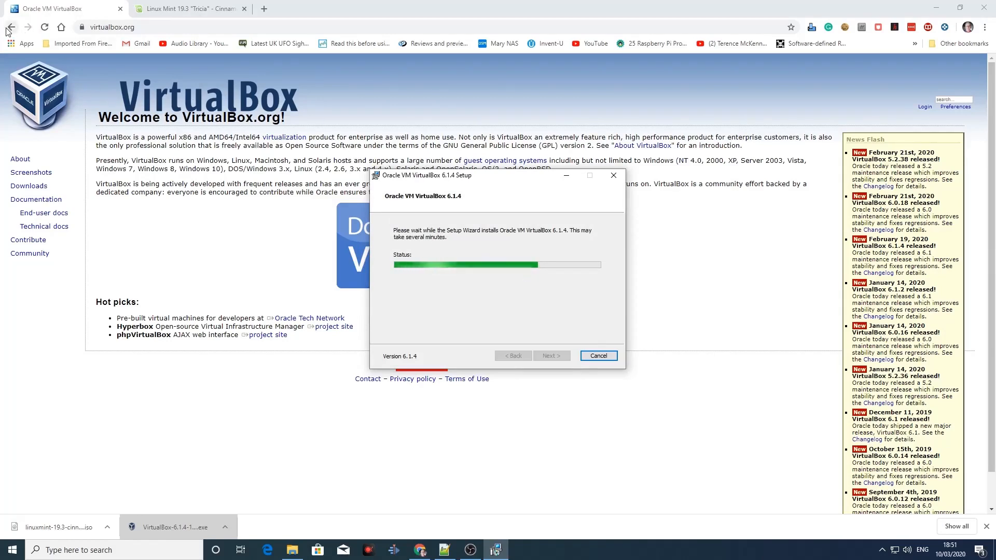
triple_click(154, 250)
triple_click(163, 265)
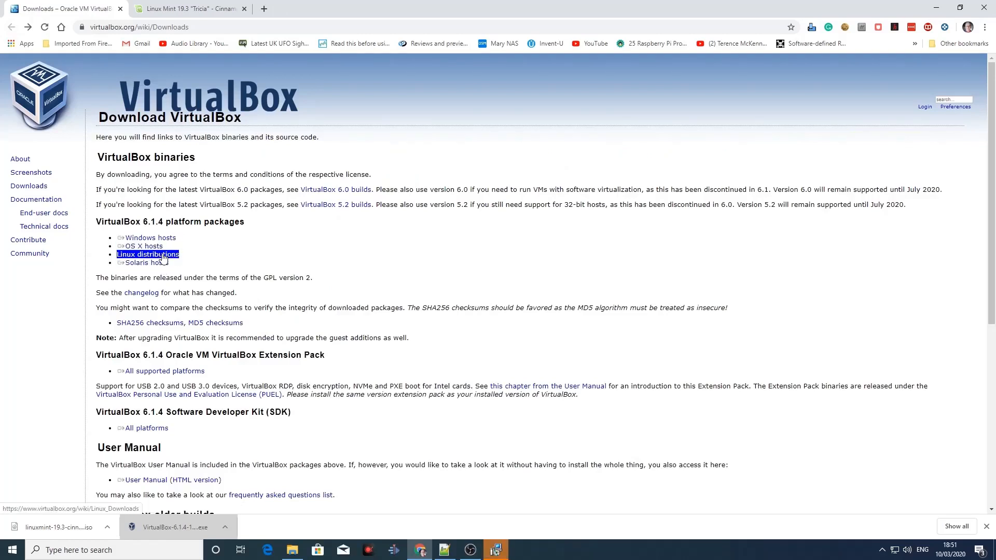
left_click(162, 257)
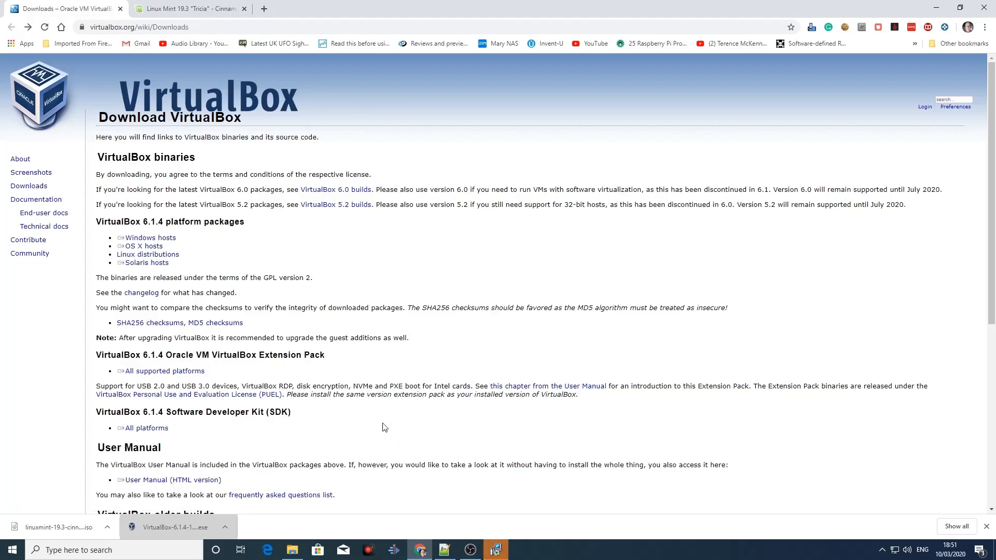
Step: Finish the VirtualBox setup with the program starting after installation, and move the VirtualBox Manager window aside
left_click(494, 551)
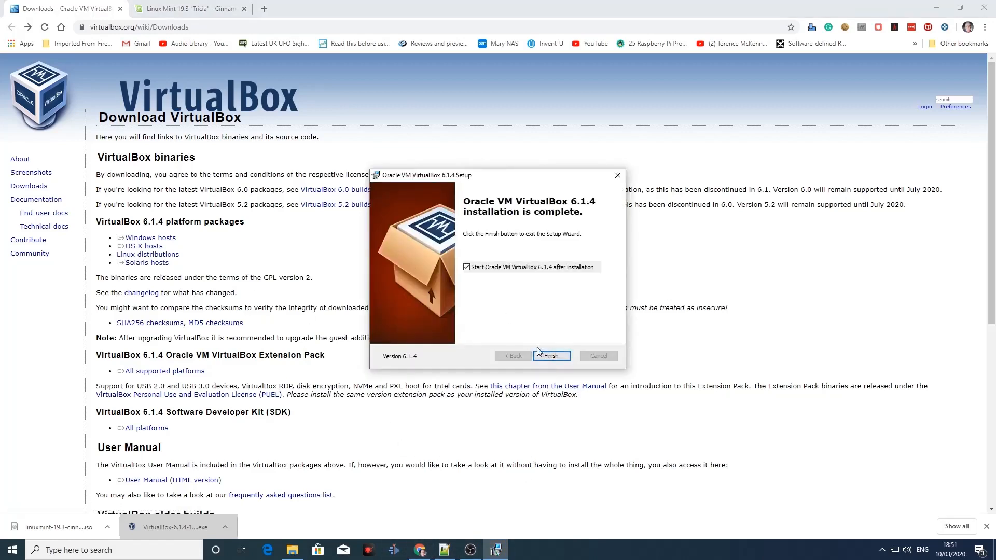
left_click(550, 357)
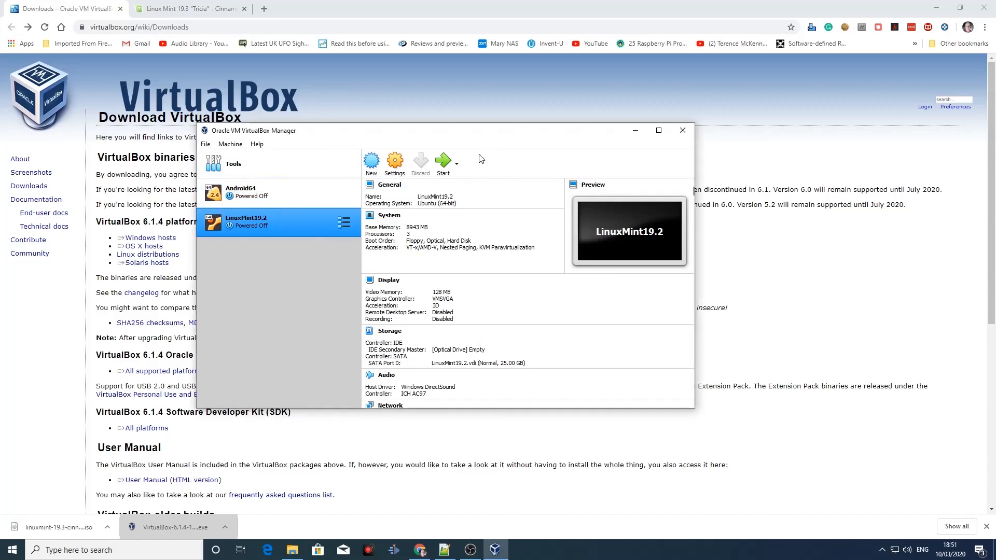
left_click_drag(481, 139, 631, 144)
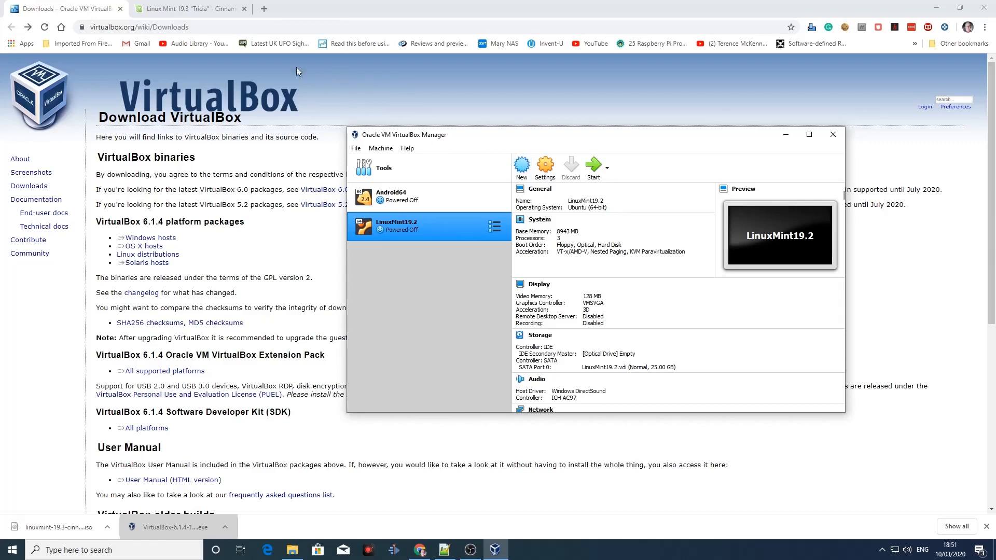
Step: Switch to the open Linux Mint page in the browser and go to the site's home page
left_click(187, 9)
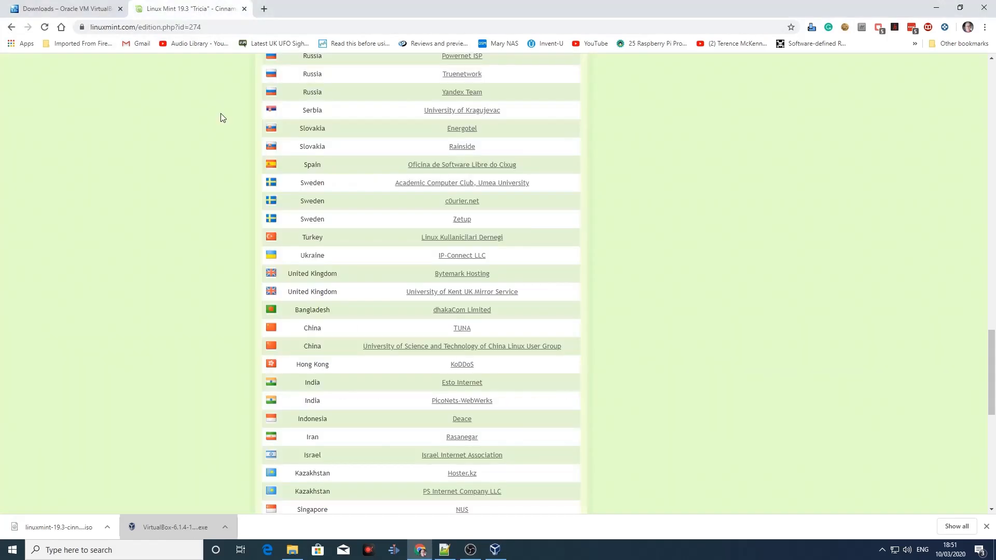
scroll(218, 103, "up", 4)
scroll(204, 105, "up", 6)
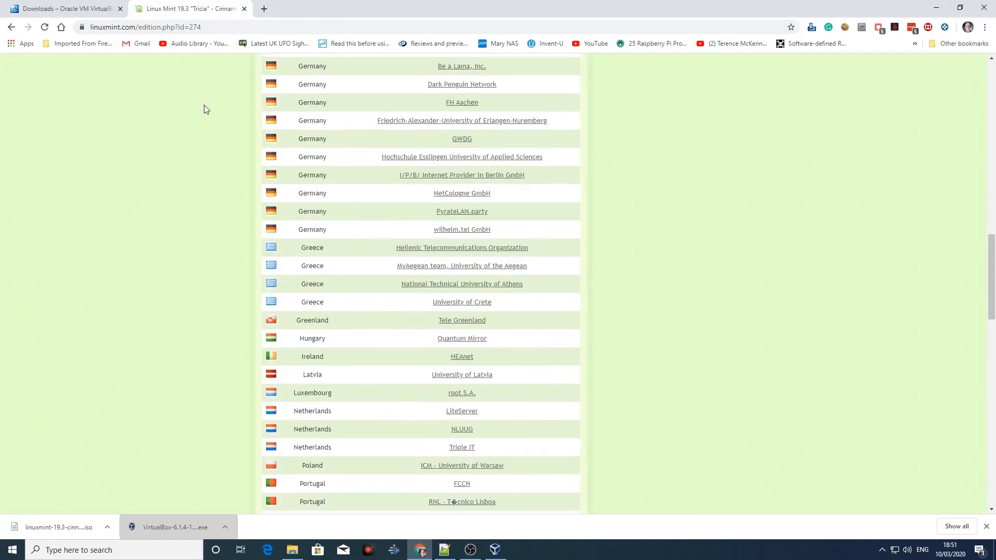
scroll(204, 105, "up", 15)
left_click(265, 119)
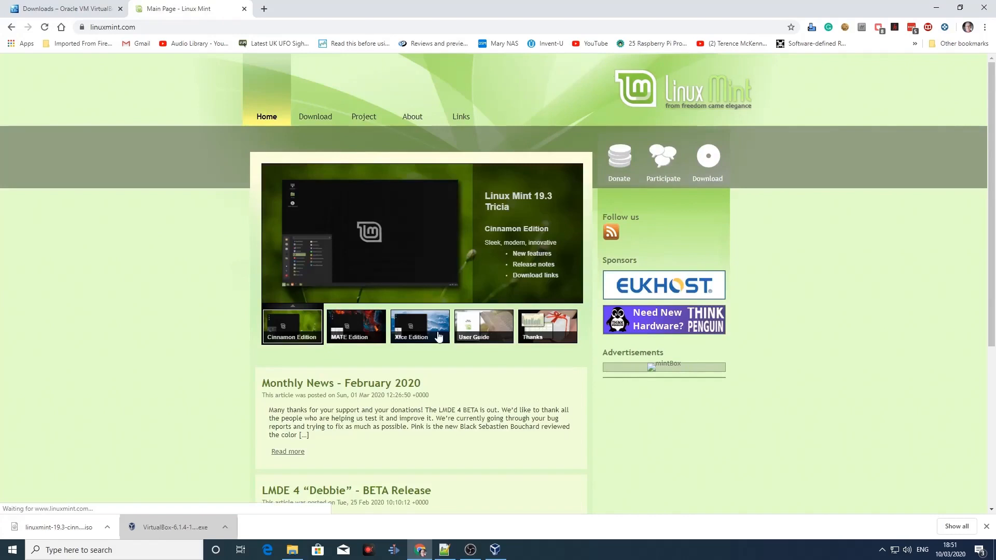
Step: Look through the Linux Mint home page and open the Linux Mint 19.3 download page to view the edition links
scroll(493, 350, "down", 4)
scroll(494, 356, "down", 1)
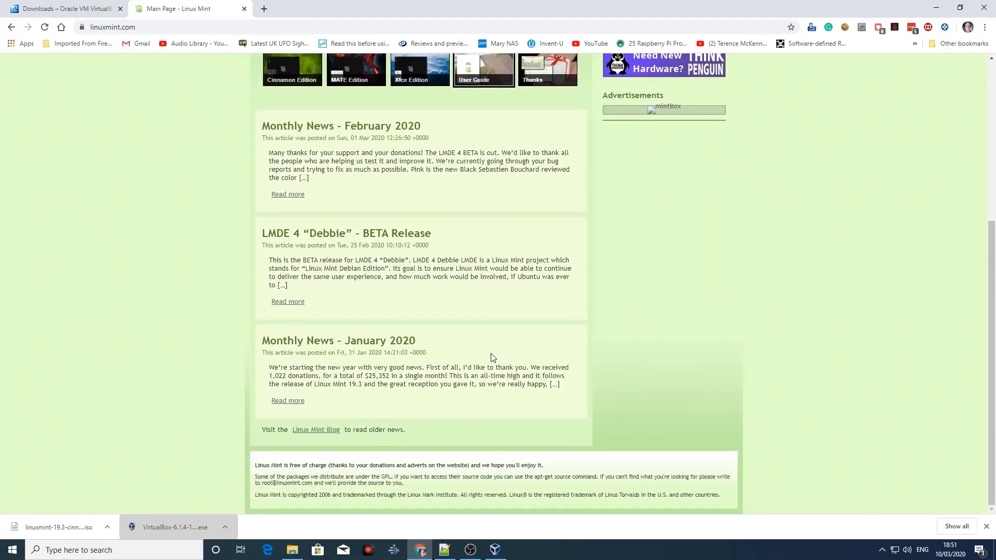
scroll(494, 358, "up", 5)
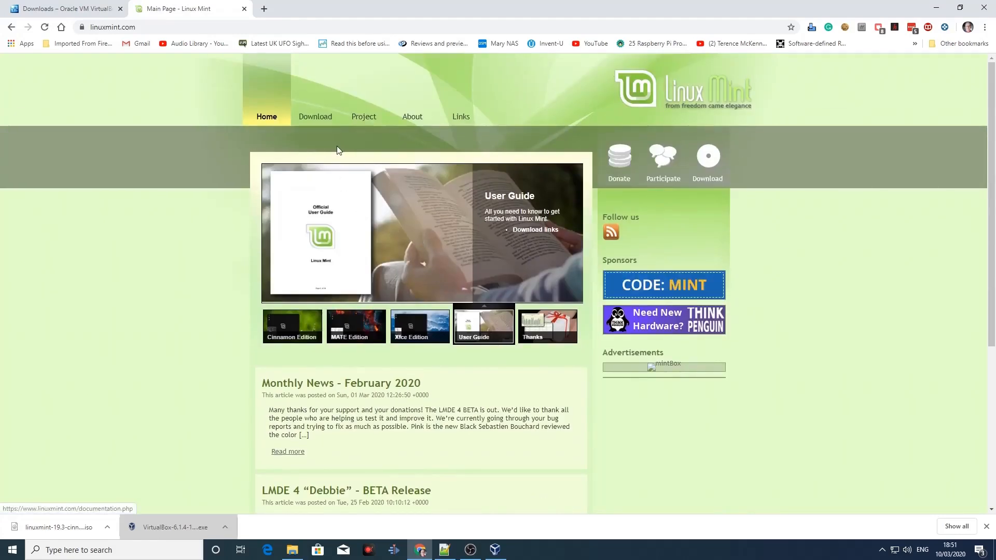
mouse_move(306, 120)
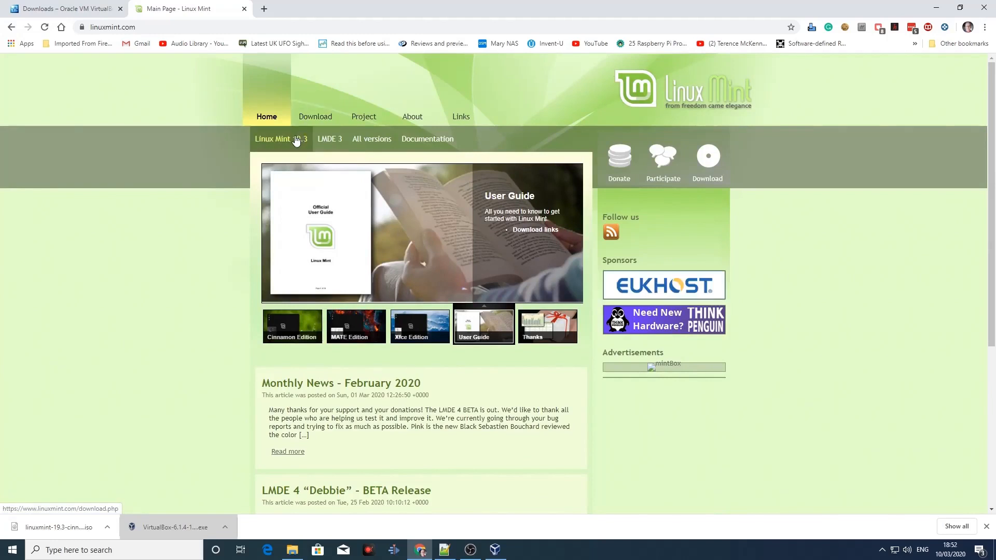
left_click(295, 139)
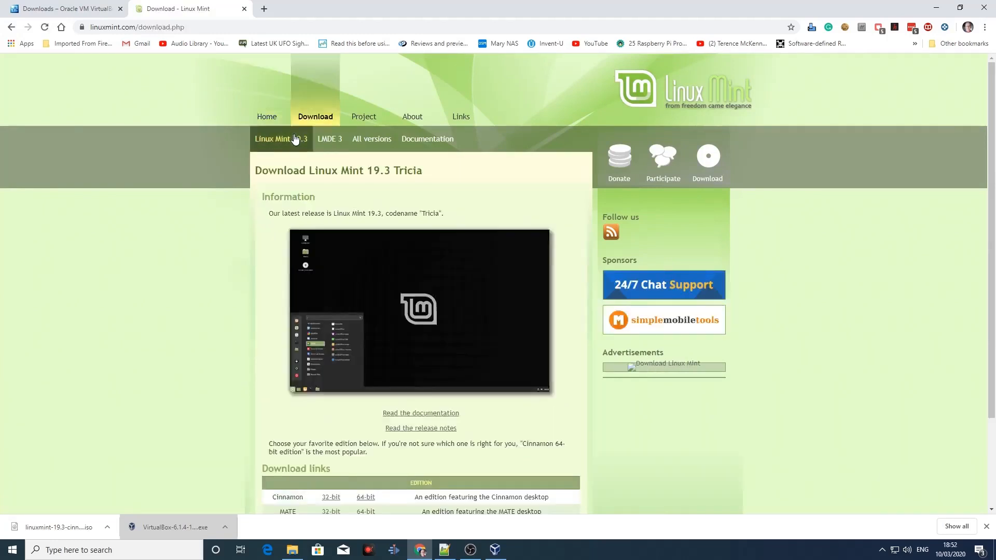
scroll(421, 197, "down", 3)
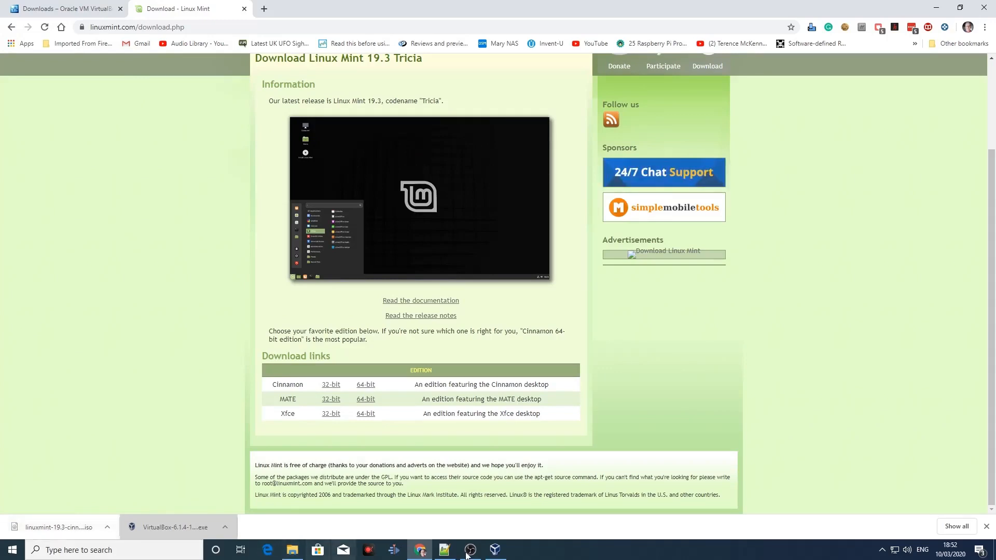
Step: In VirtualBox Manager, start a new virtual machine named Linux 19.3 Cinnamon, type Linux, version Linux 2.6 / 3.x / 4.x (64-bit)
left_click(494, 553)
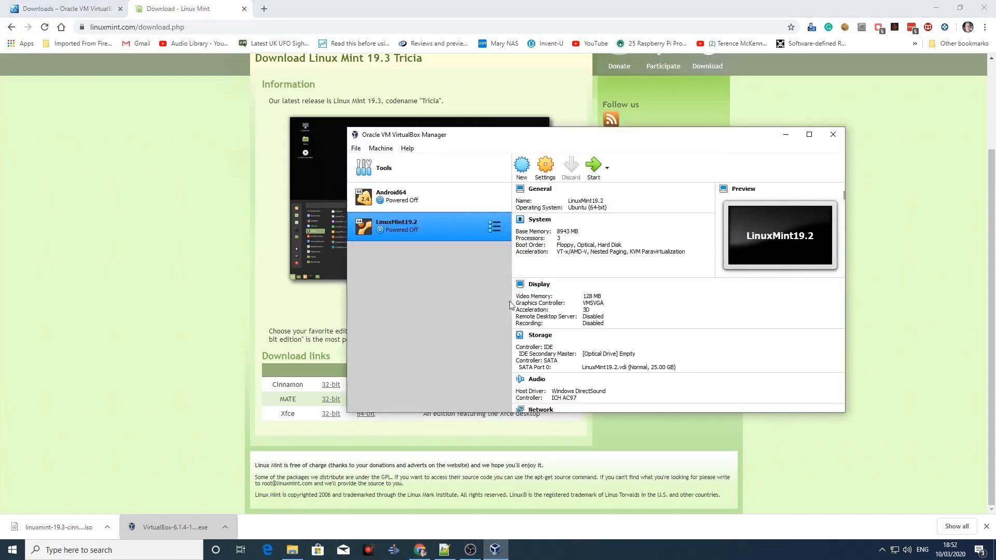
left_click(523, 166)
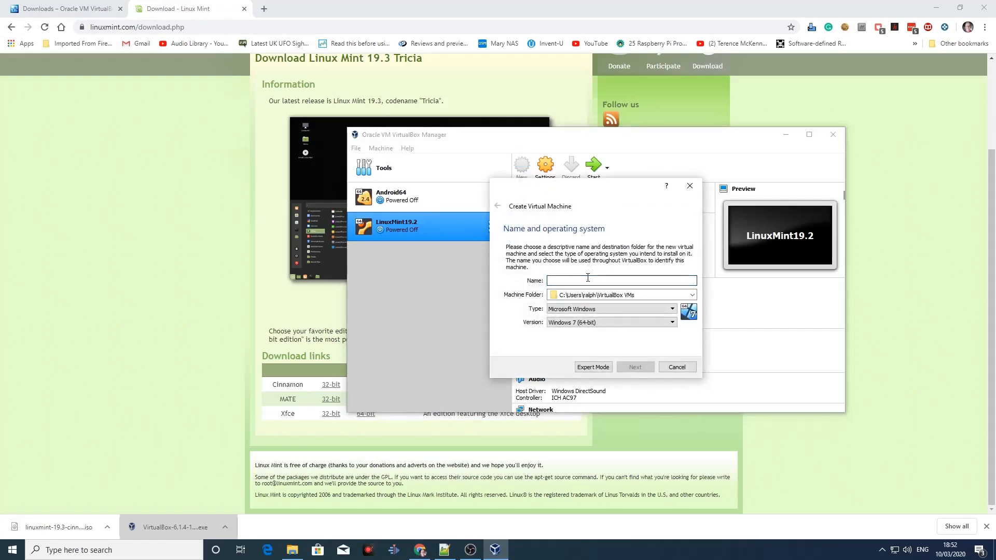
type("Linux 19.3 Cinnamon")
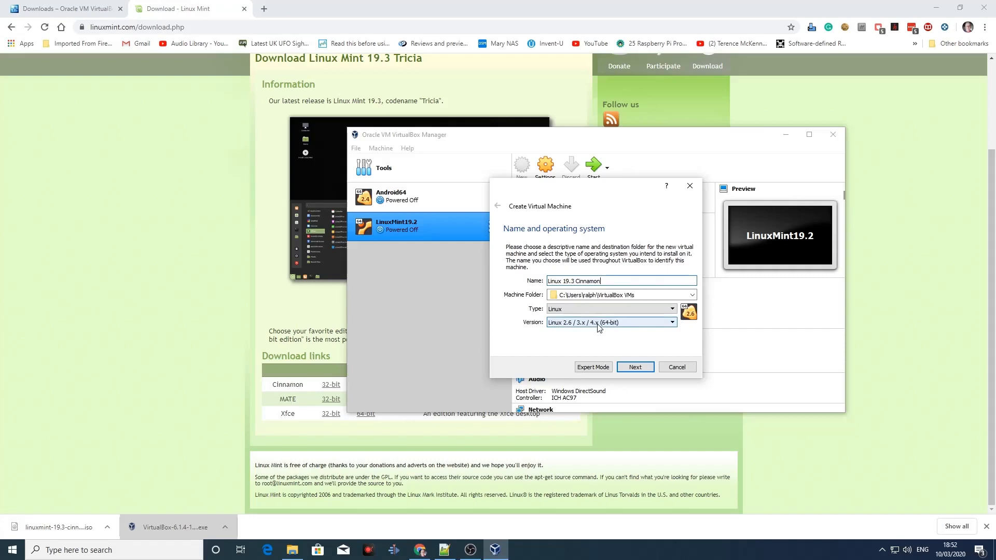
left_click(602, 324)
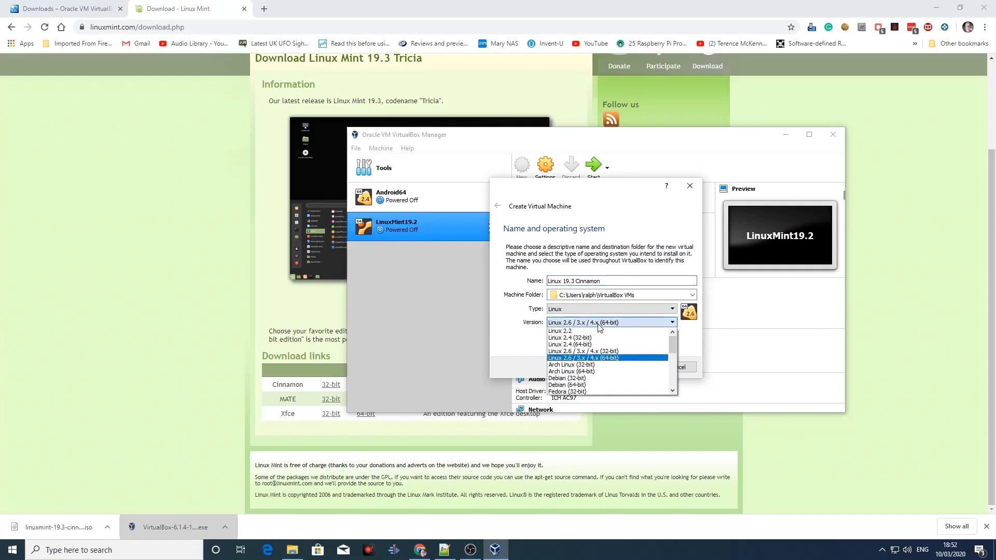
left_click(611, 358)
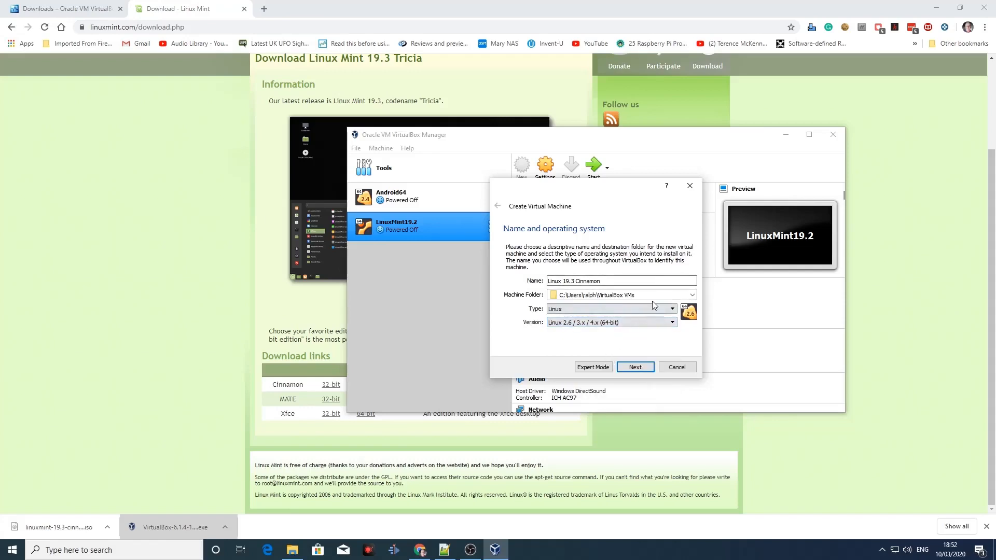
left_click(637, 367)
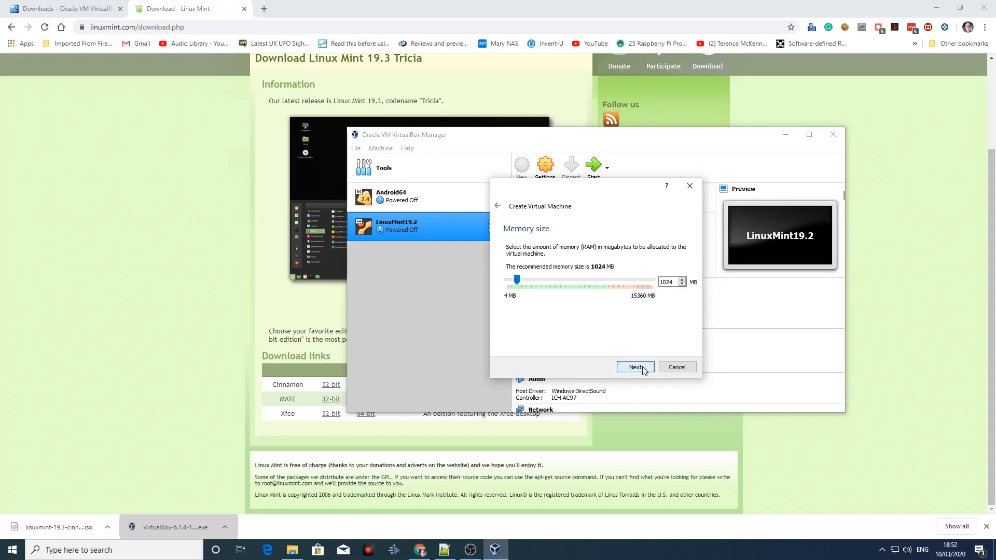
Step: Replace the recommended memory size of the new virtual machine with a custom amount and continue to the hard disk settings
left_click_drag(664, 281, 661, 282)
key("Delete")
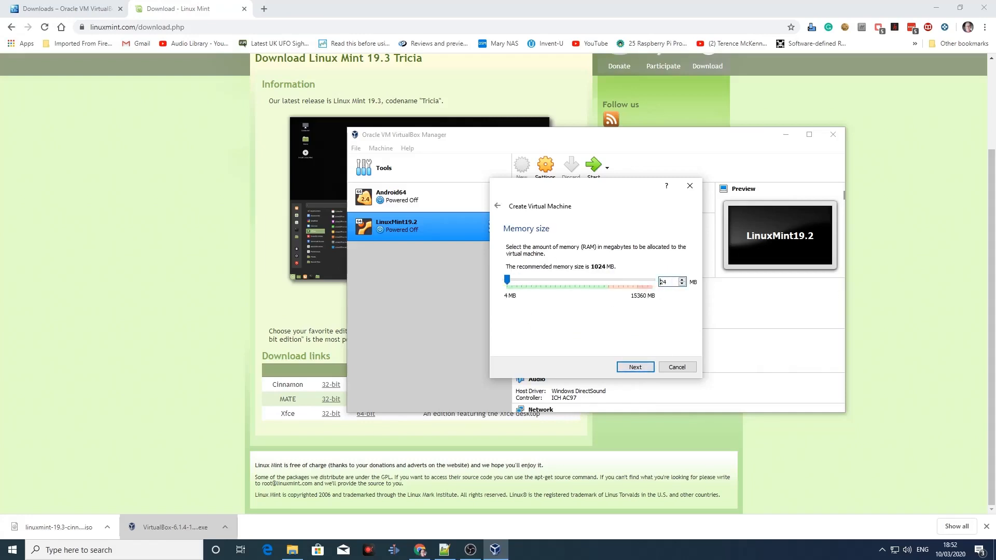
type("096")
left_click(634, 369)
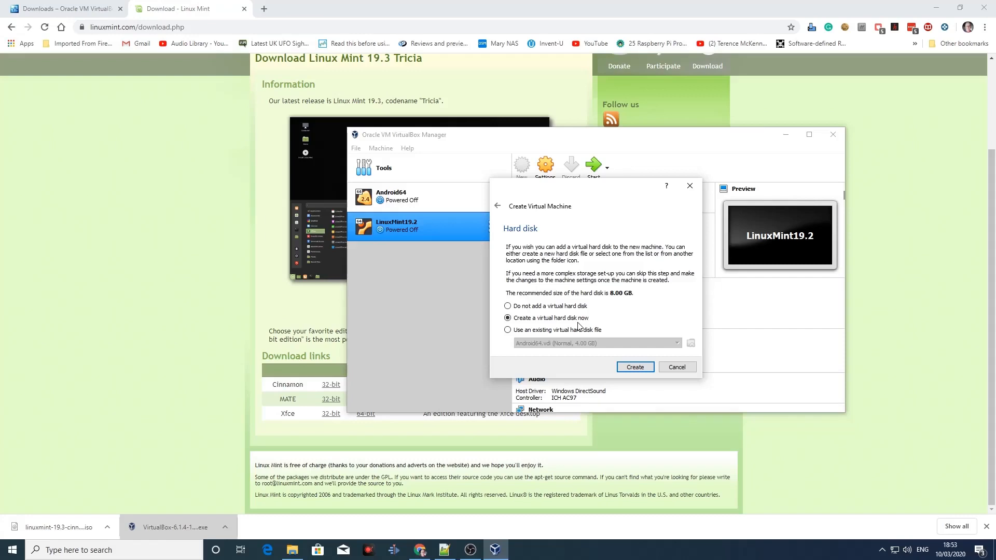
Step: Create a new VDI virtual hard disk for the machine, dynamically allocated, with a size of 30.00 GB
left_click(635, 367)
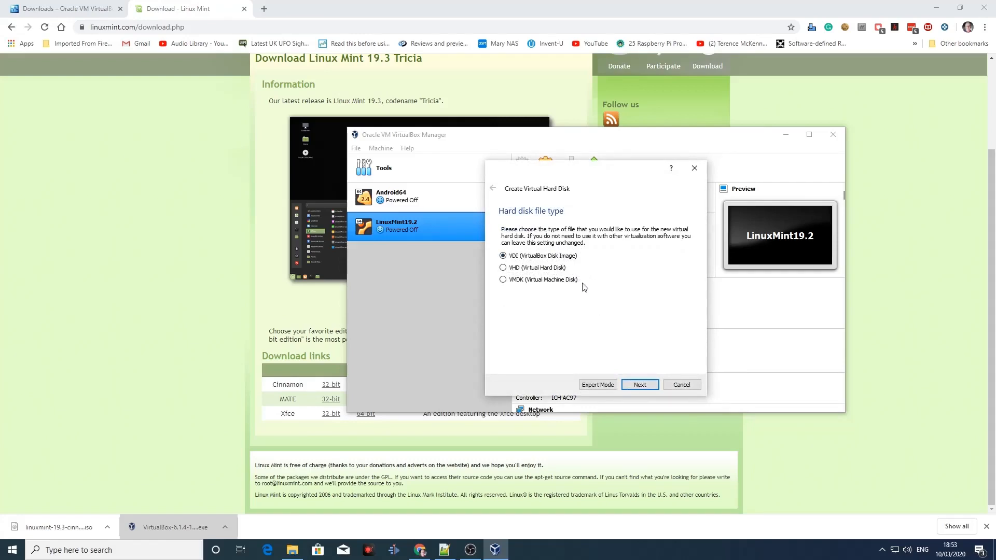
left_click(632, 383)
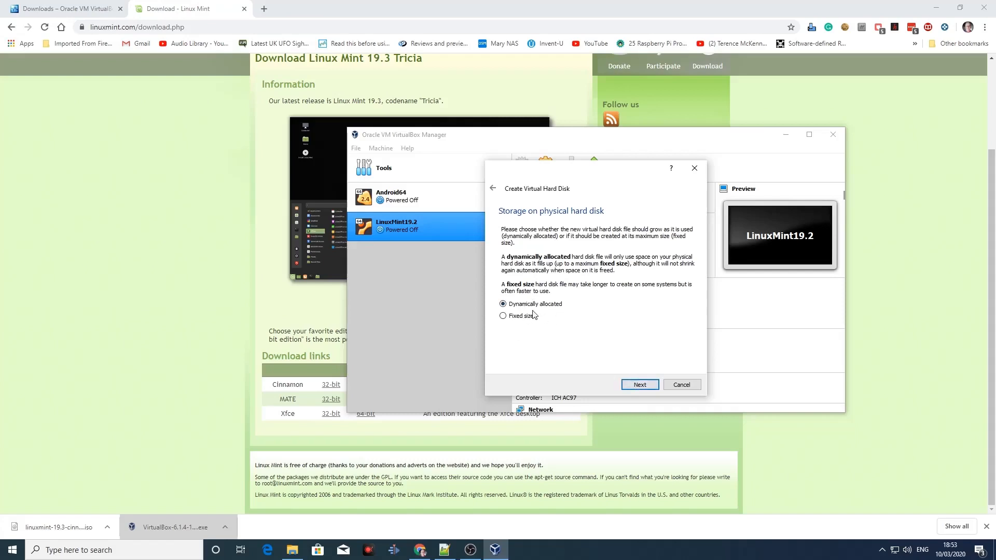
left_click(638, 386)
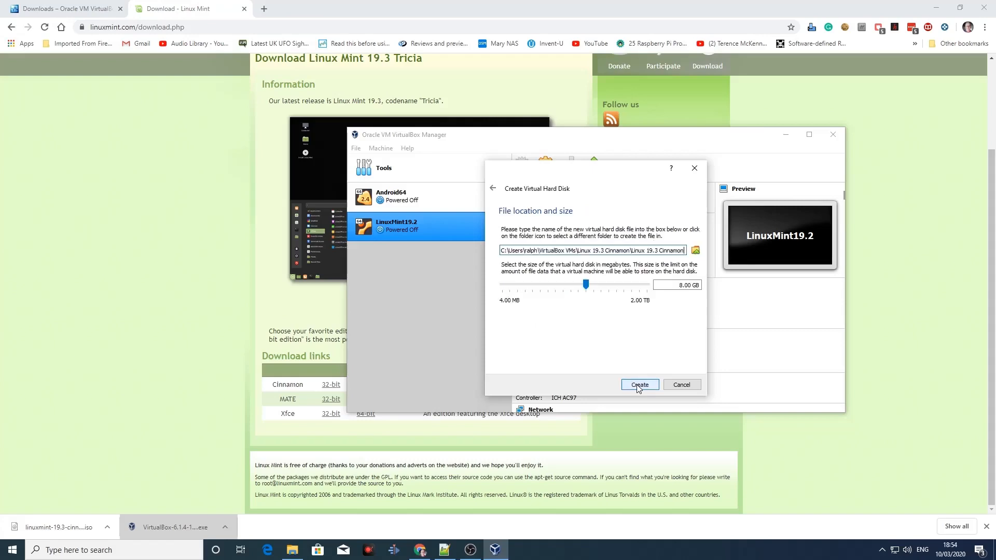
left_click(683, 286)
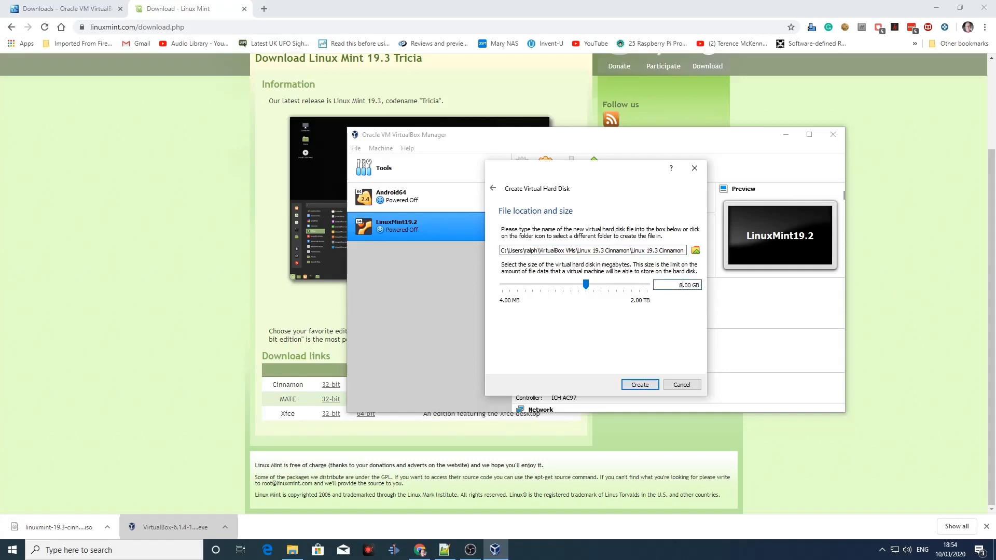
key("BackSpace")
type("30")
left_click(639, 385)
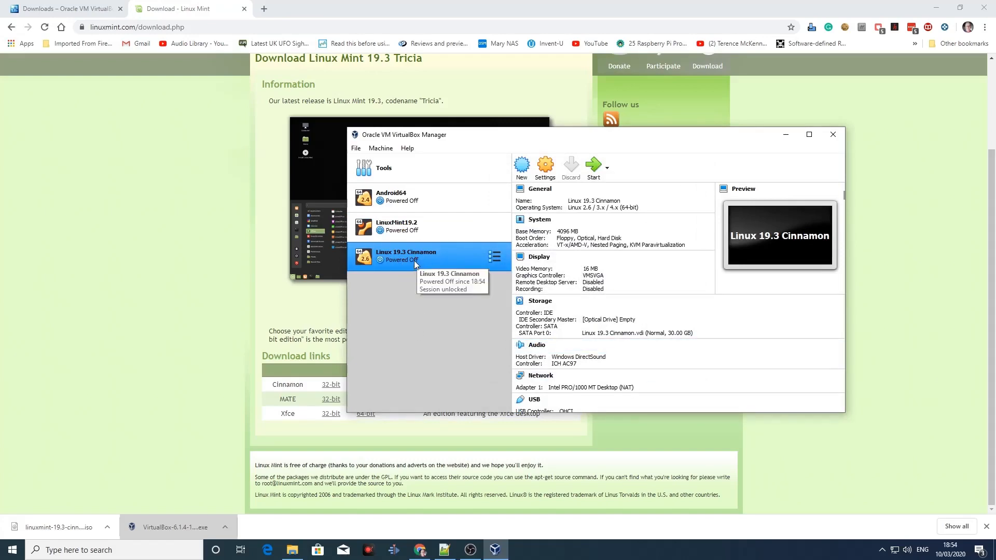
Step: In the Linux 19.3 Cinnamon machine's settings, assign 2 processors and check the general and acceleration options
left_click(544, 173)
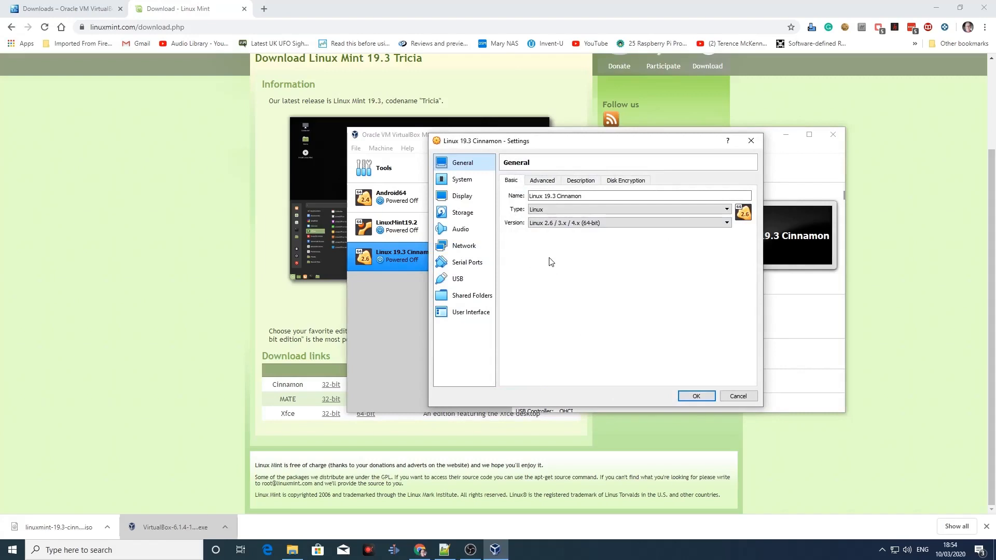
left_click(543, 184)
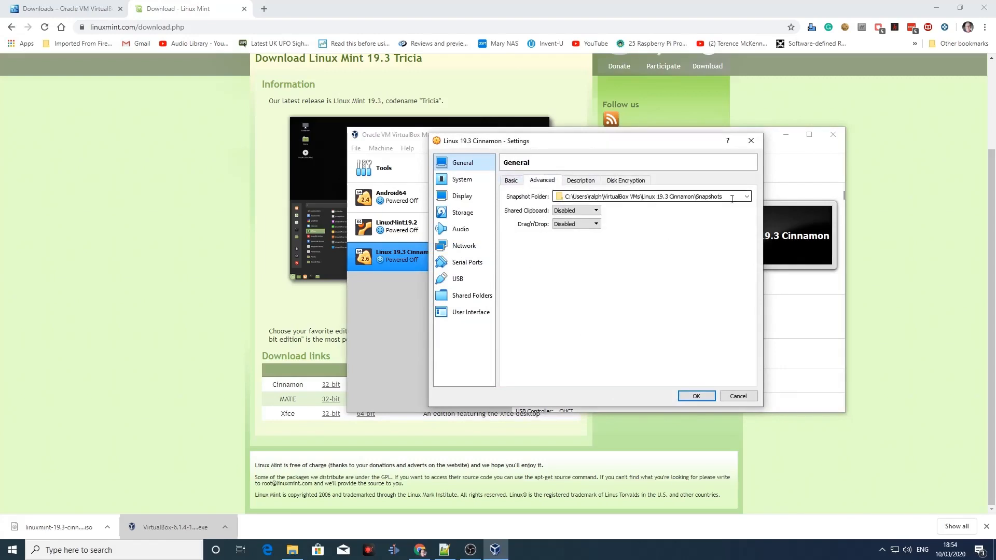
left_click(516, 182)
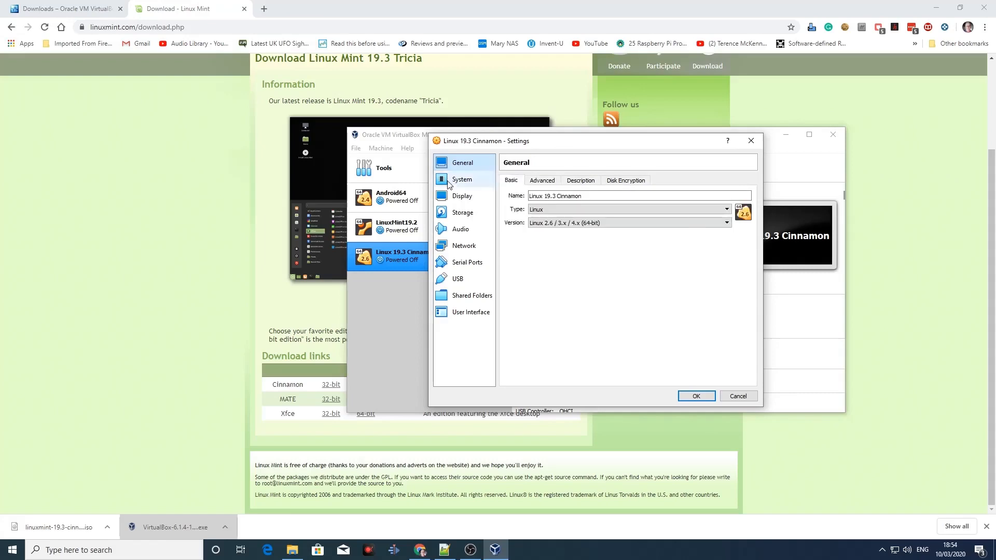
left_click(449, 181)
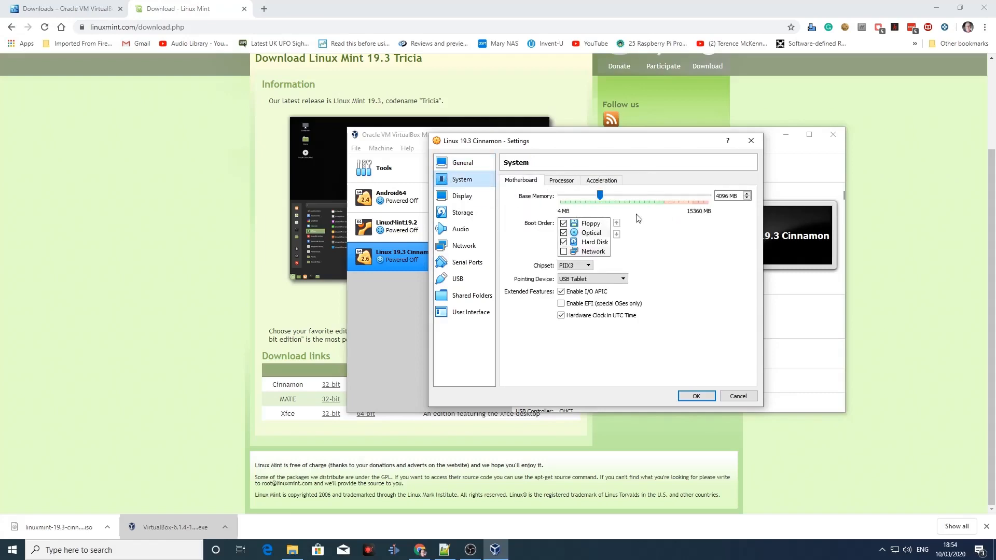
left_click(560, 183)
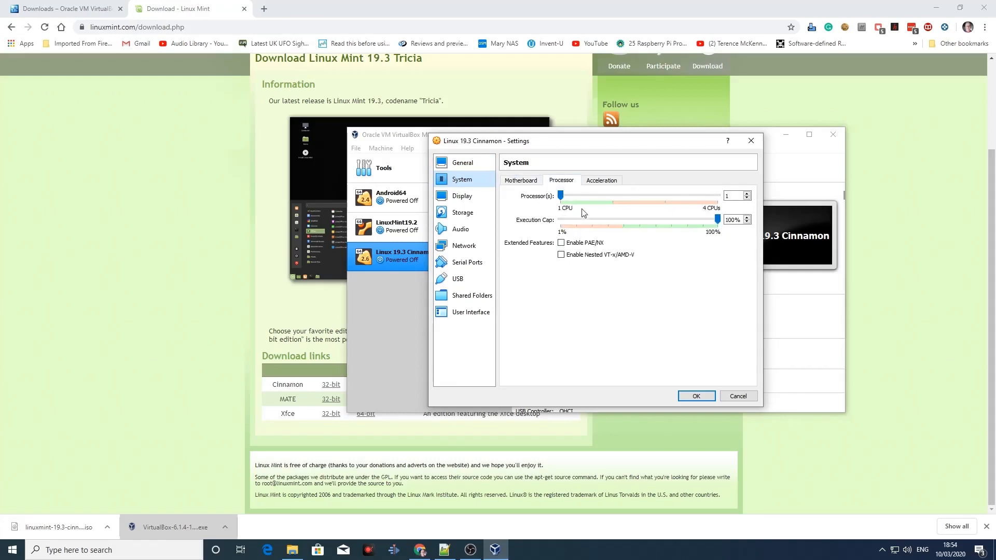
left_click_drag(562, 196, 594, 196)
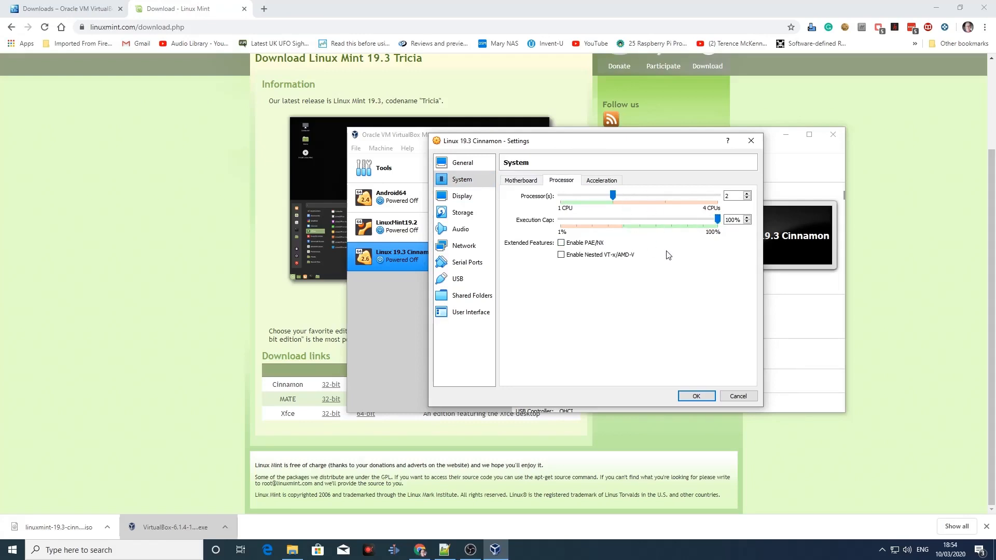
left_click(605, 182)
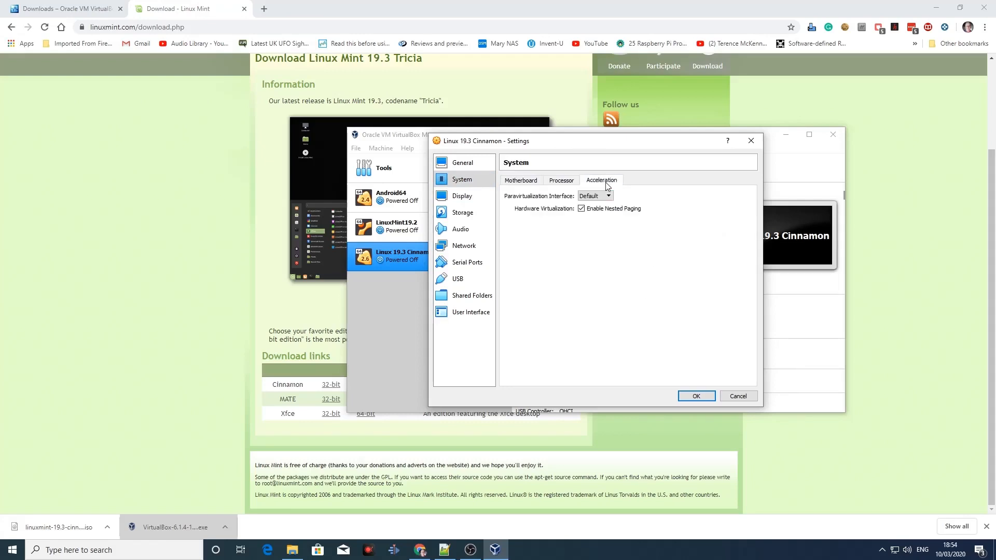
Step: Set the machine's video memory to 128 MB and mark the Linux 19.3 Cinnamon.vdi disk as a solid-state drive
left_click(454, 197)
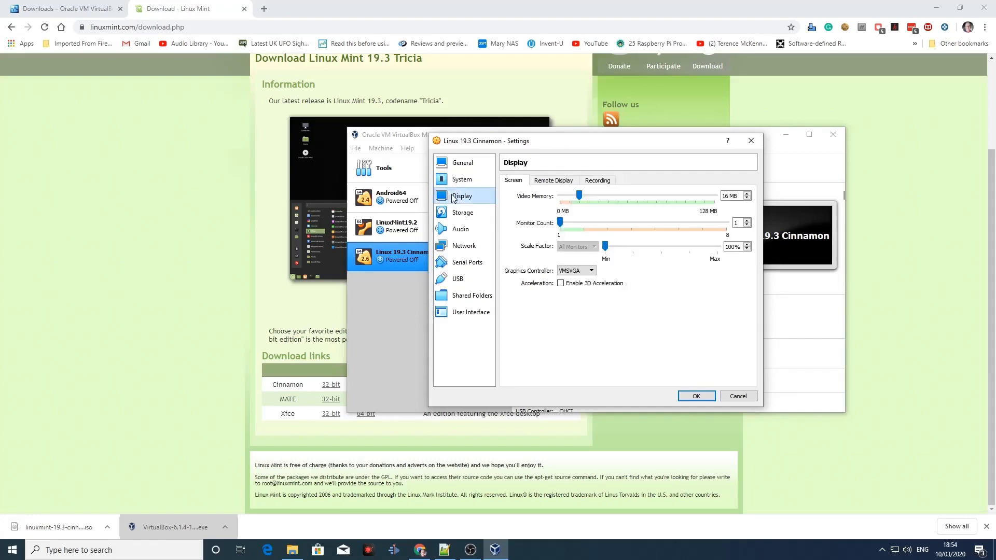
left_click_drag(580, 196, 724, 213)
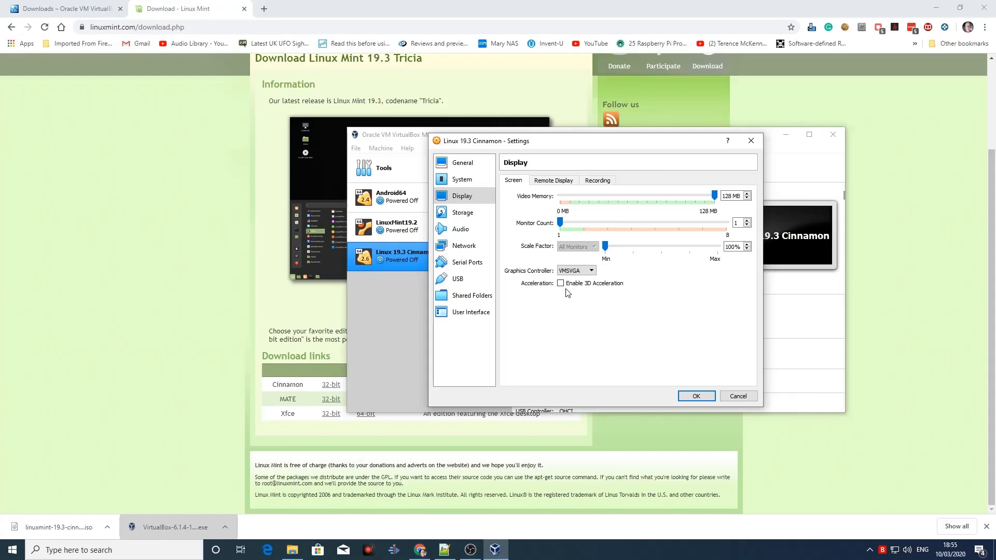
left_click(463, 217)
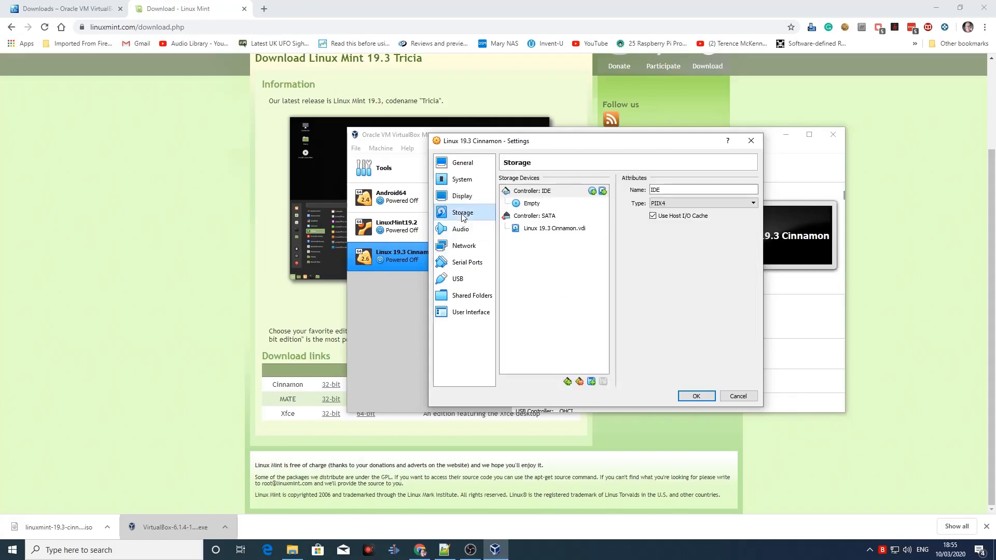
left_click(533, 230)
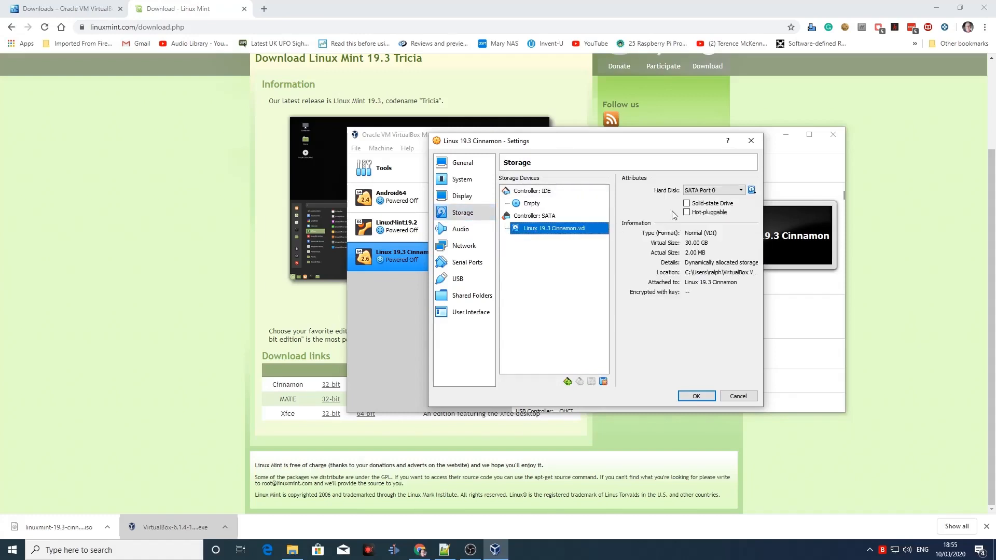
left_click(688, 203)
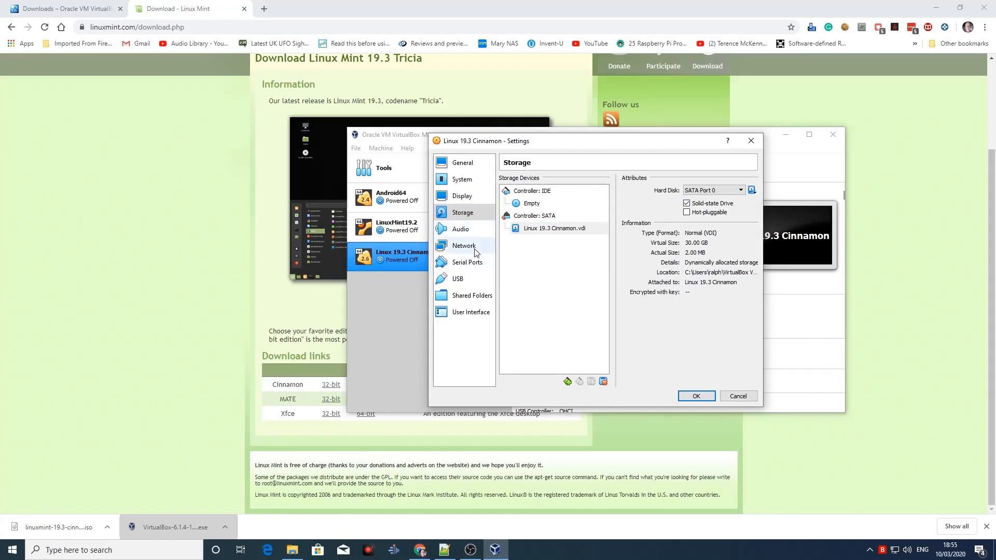
Step: Review the machine's audio, network and USB settings, including the USB devices available for filters, and save the settings
left_click(463, 231)
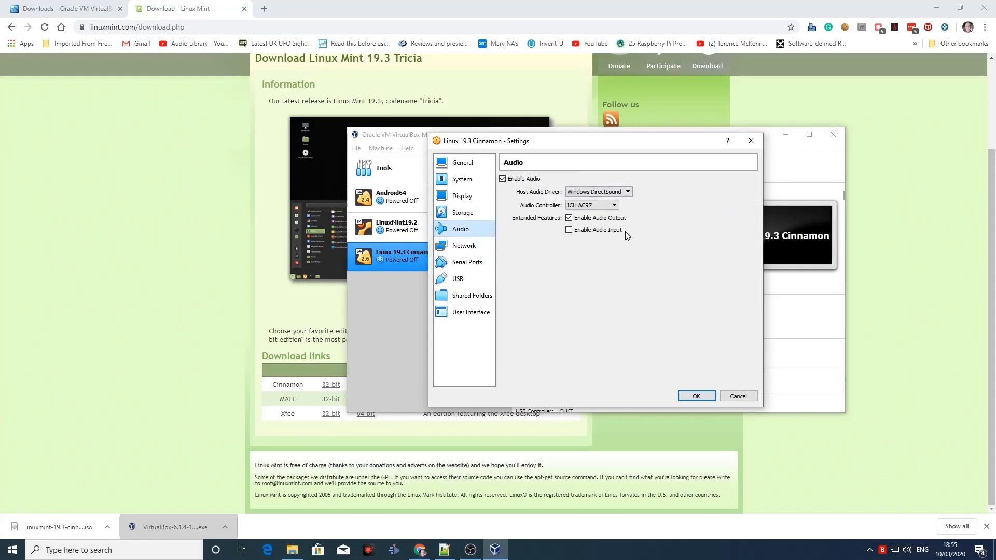
left_click(467, 250)
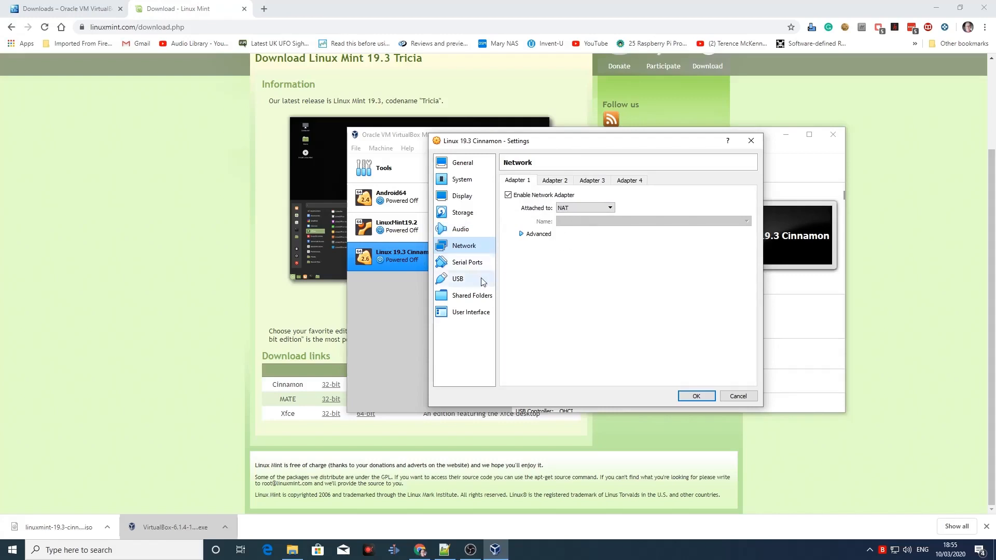
left_click(468, 282)
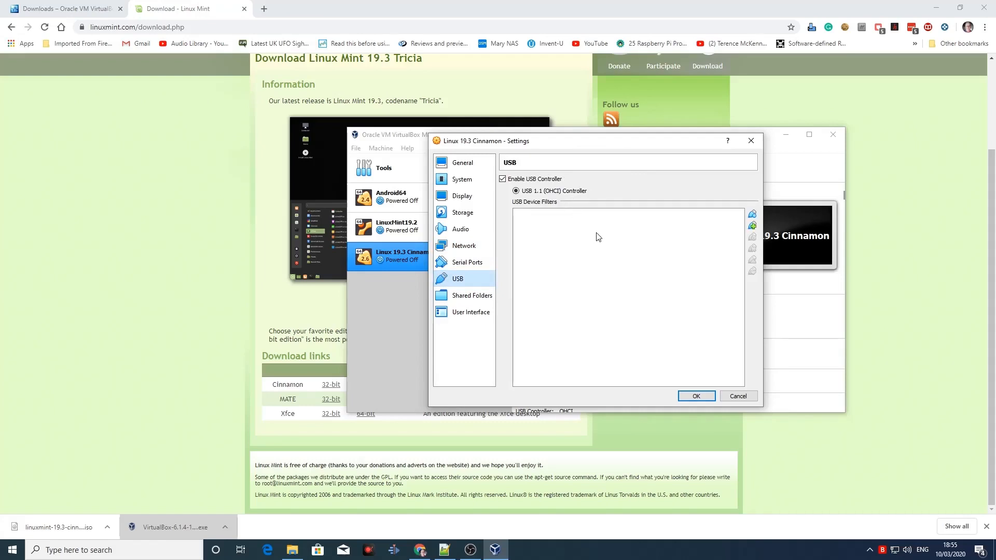
left_click(752, 226)
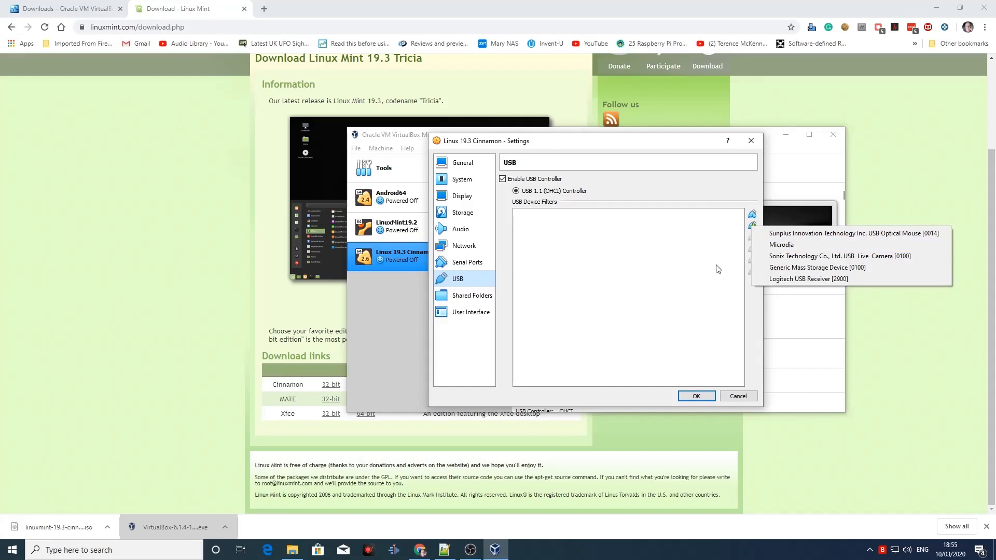
left_click(686, 270)
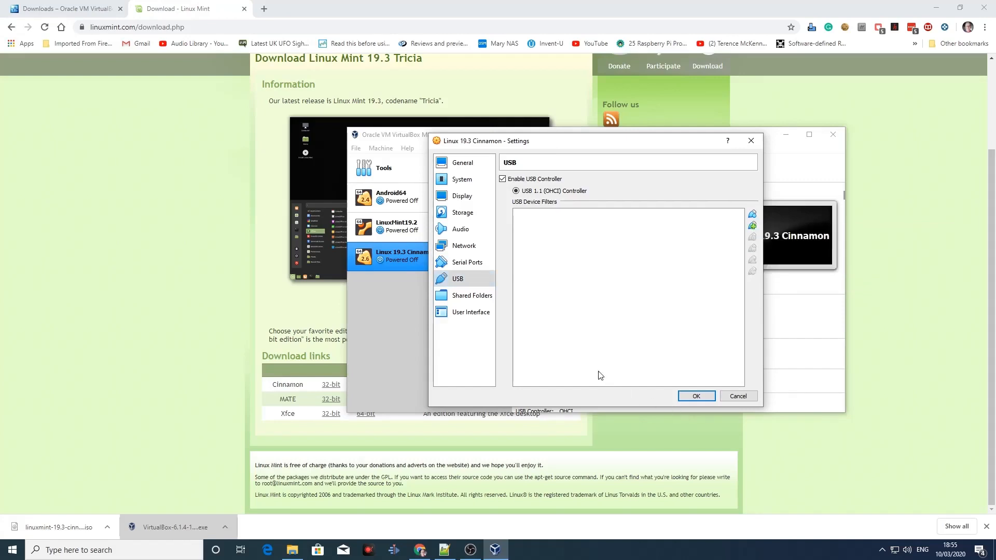
left_click(696, 397)
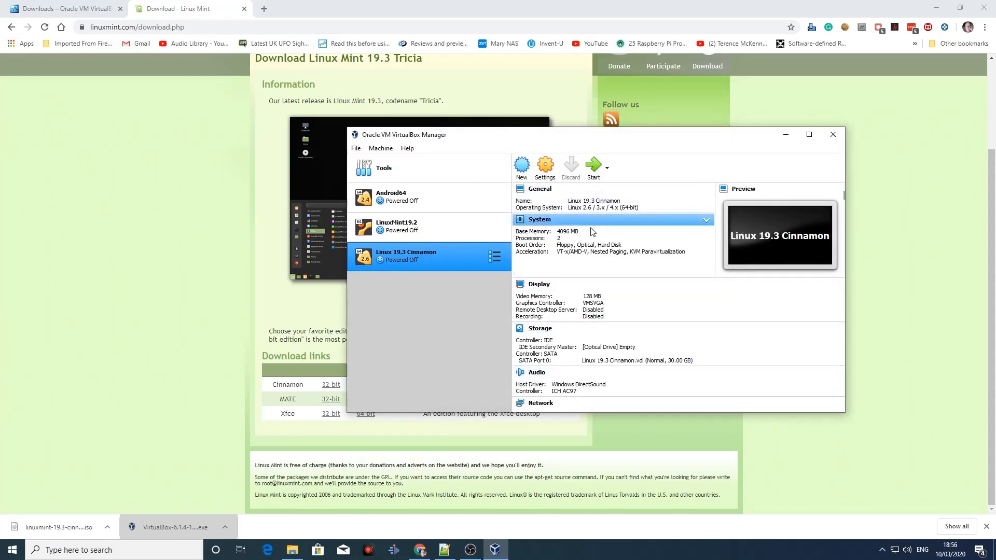
Step: Launch the Linux 19.3 Cinnamon virtual machine and check the start-up disks offered for it
left_click(597, 174)
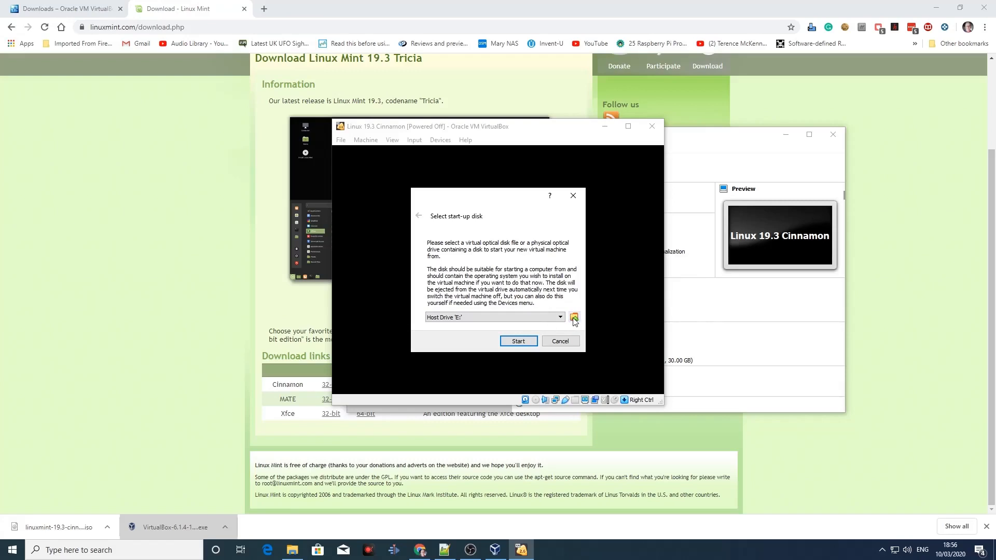
left_click(531, 319)
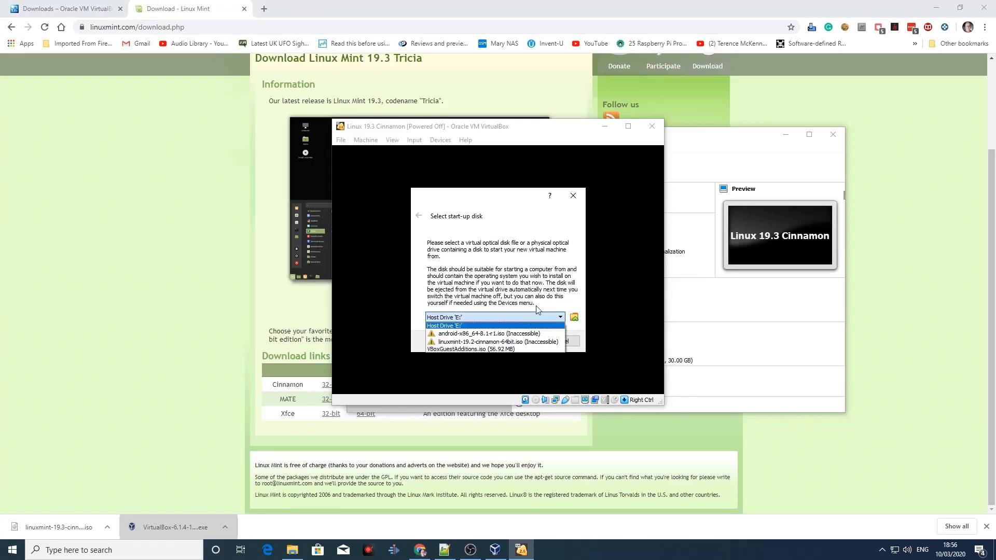
left_click(530, 319)
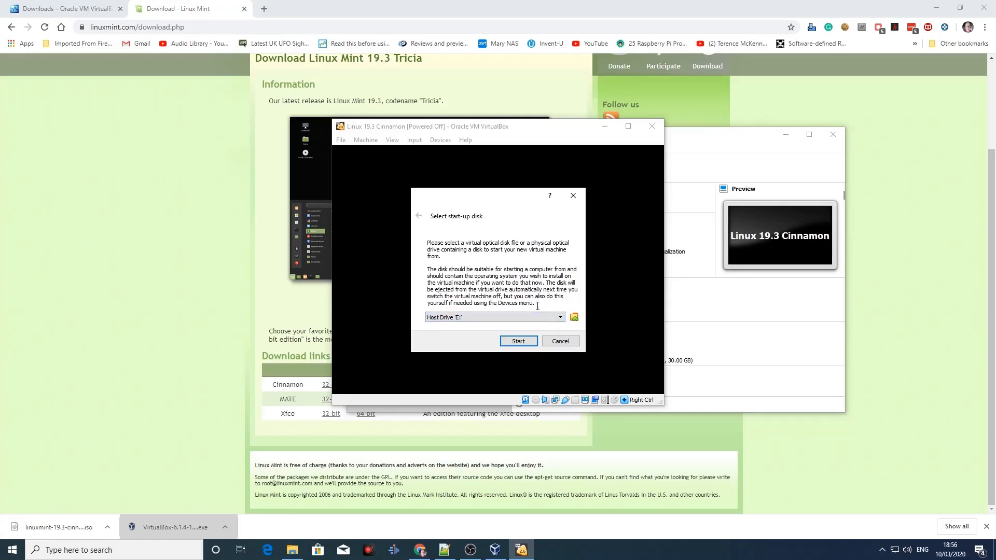
Step: Add linuxmint-19.3-cinnamon-64bit.iso from the Downloads folder as the start-up disk and start the machine from it
left_click(574, 317)
left_click(347, 213)
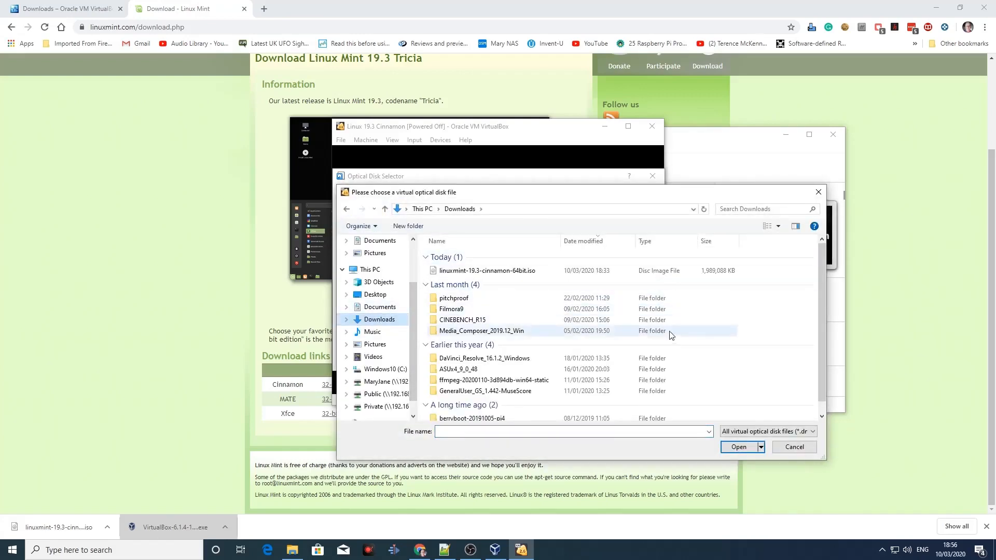
scroll(623, 332, "down", 1)
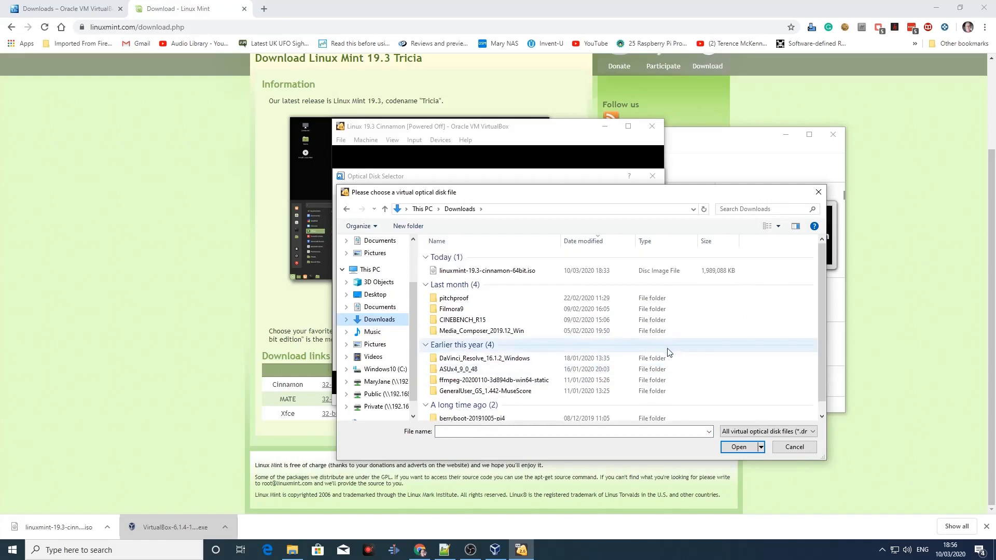
scroll(660, 339, "up", 1)
left_click(501, 274)
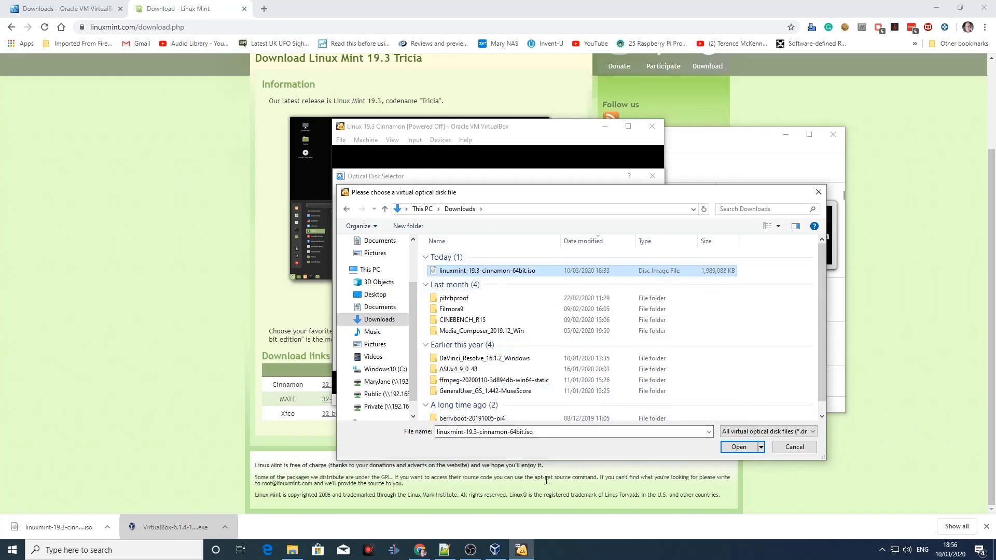
left_click(738, 447)
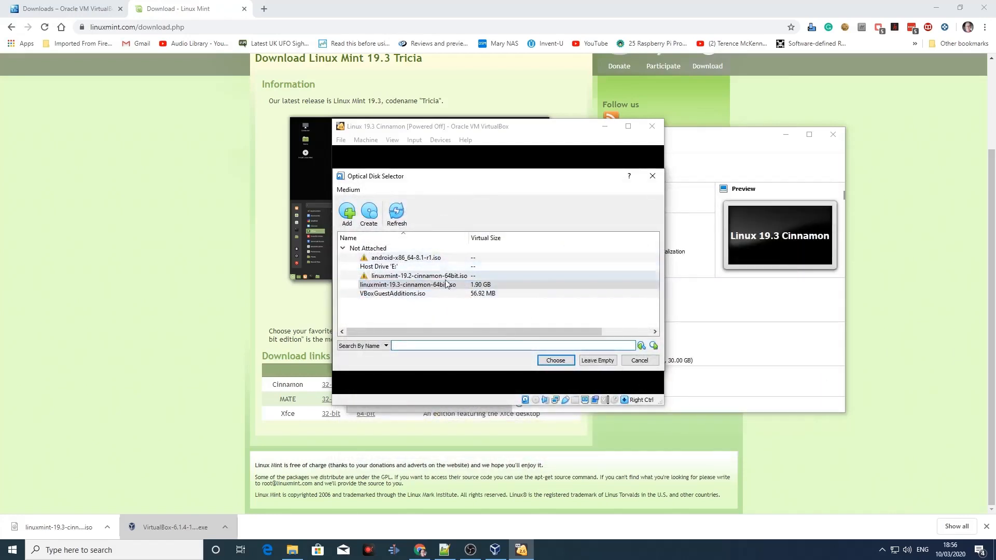
left_click(559, 363)
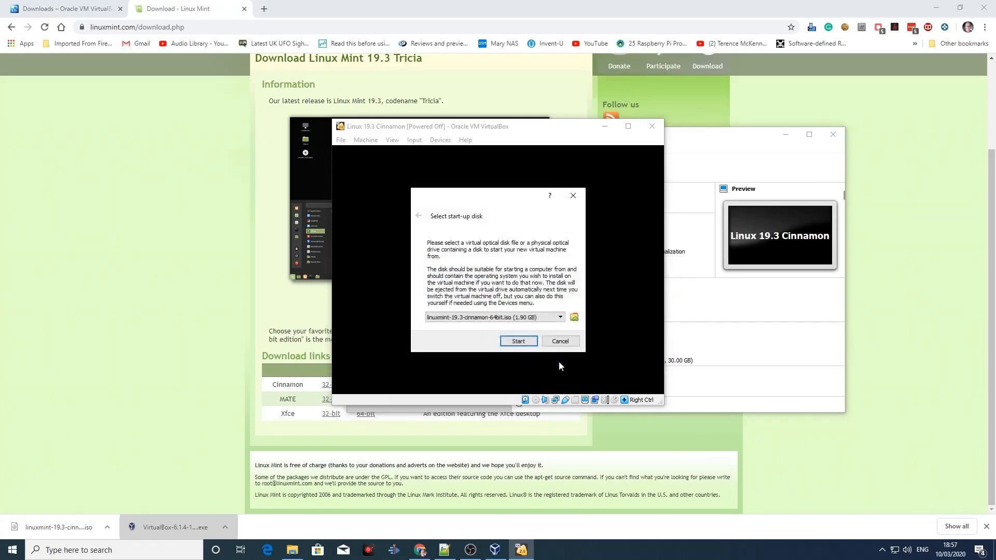
left_click(519, 342)
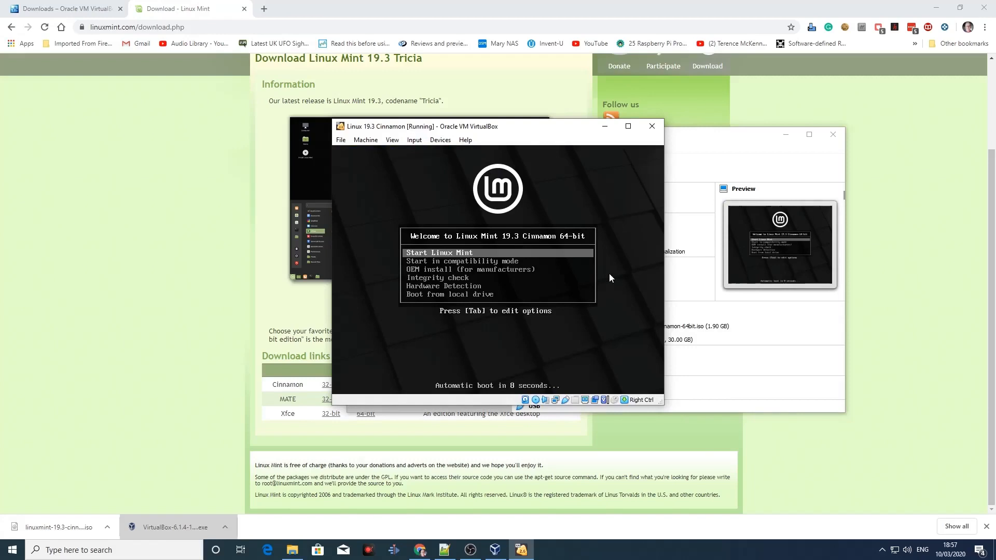
Step: Browse the Linux Mint 19.3 boot options and boot the live system with Start Linux Mint
key("Down")
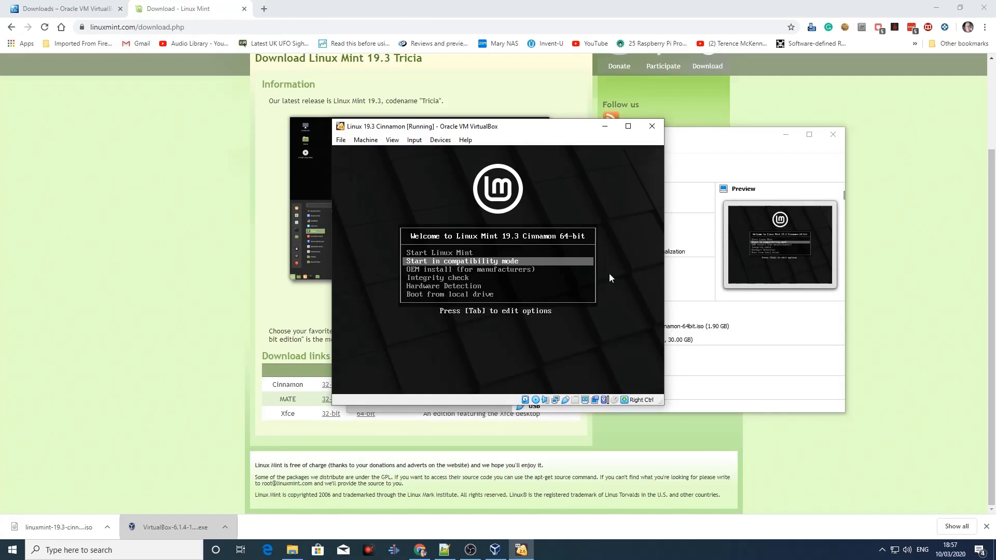
key("Down")
key("Down")
key("Down")
key("Down")
key("Up")
key("Up")
key("Up")
key("Up")
key("Up")
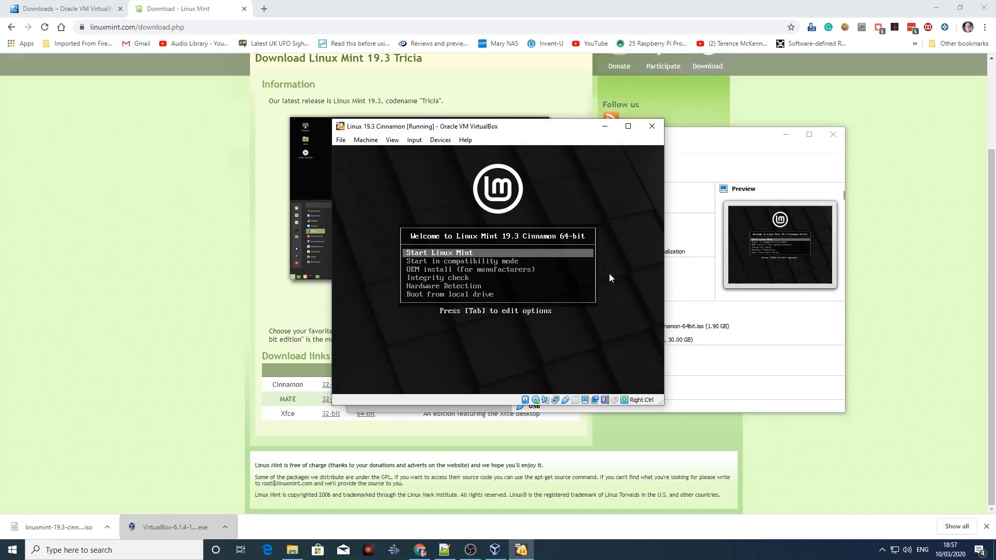
key("Return")
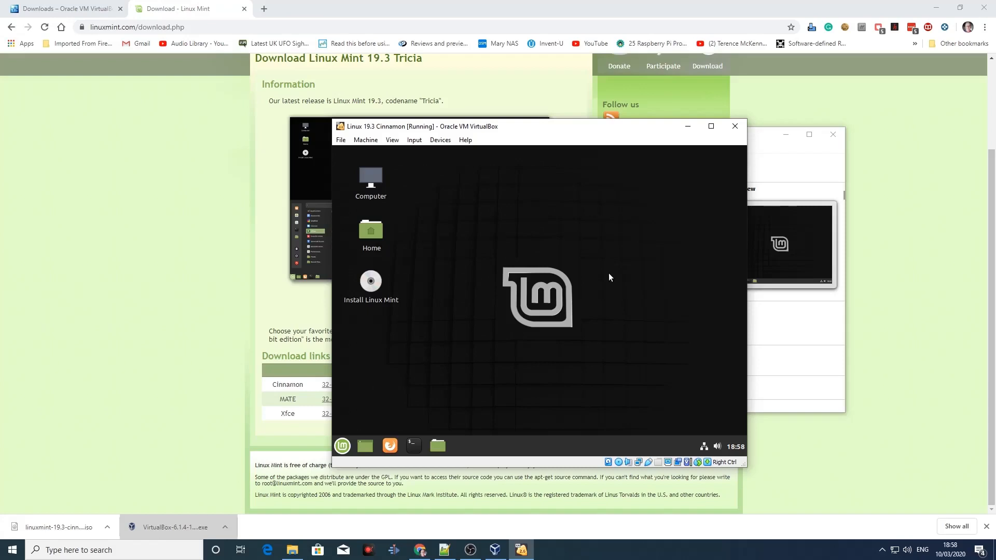
Step: Launch Firefox in the live Linux Mint session and load google.co.uk to test the internet connection
left_click(390, 446)
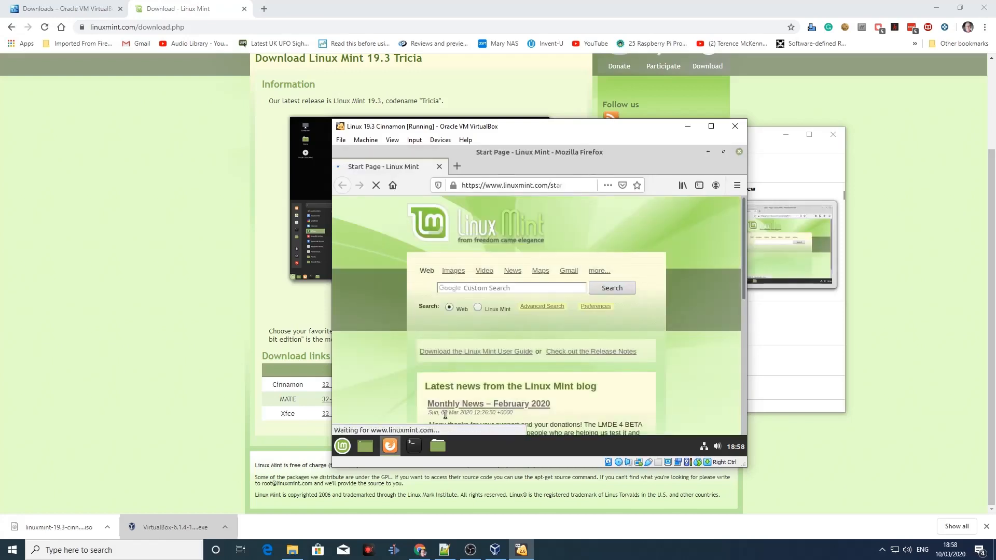
left_click(547, 187)
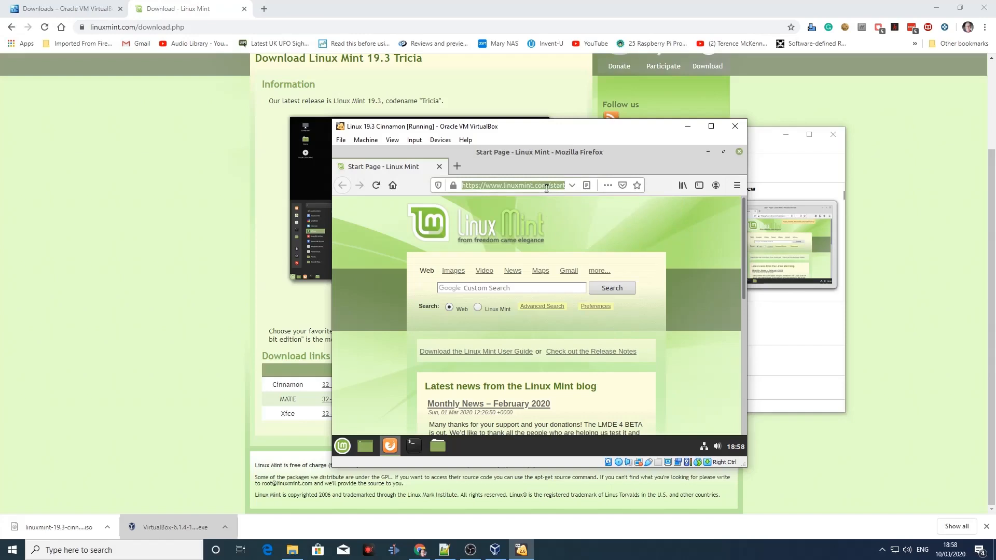
type("google")
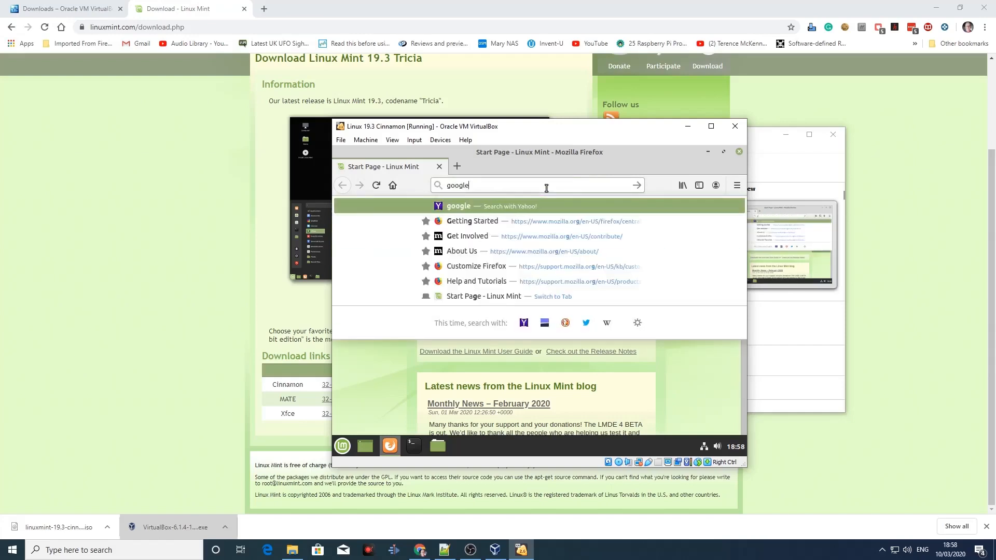
type(".co.uk")
key("Return")
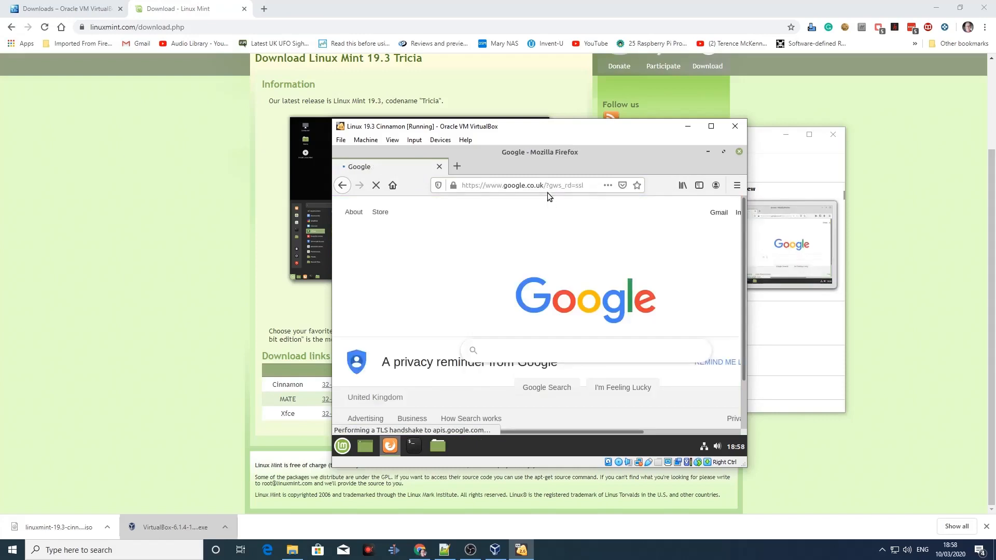
Step: Load youtube.com in the live session's Firefox
left_click(547, 189)
type("you")
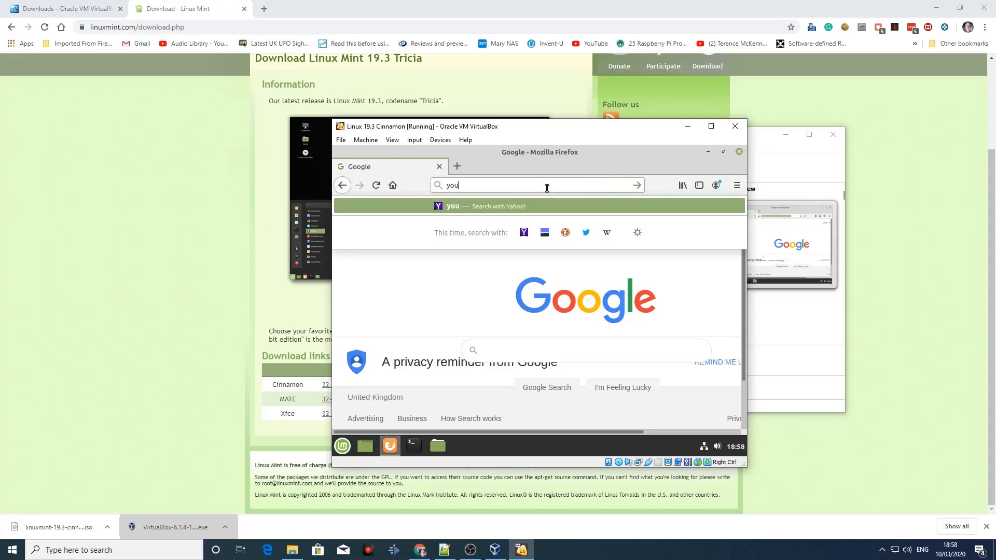
type("tube.com")
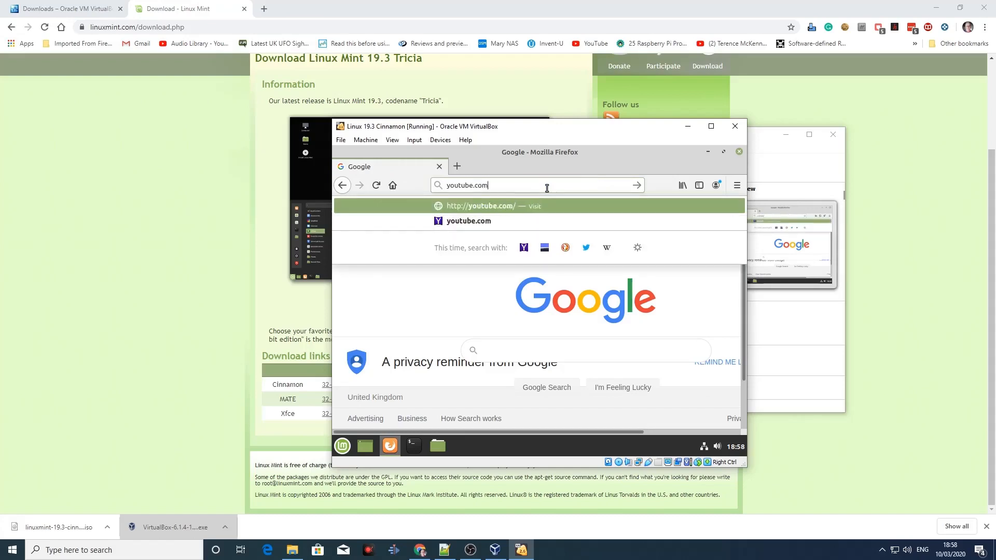
key("Return")
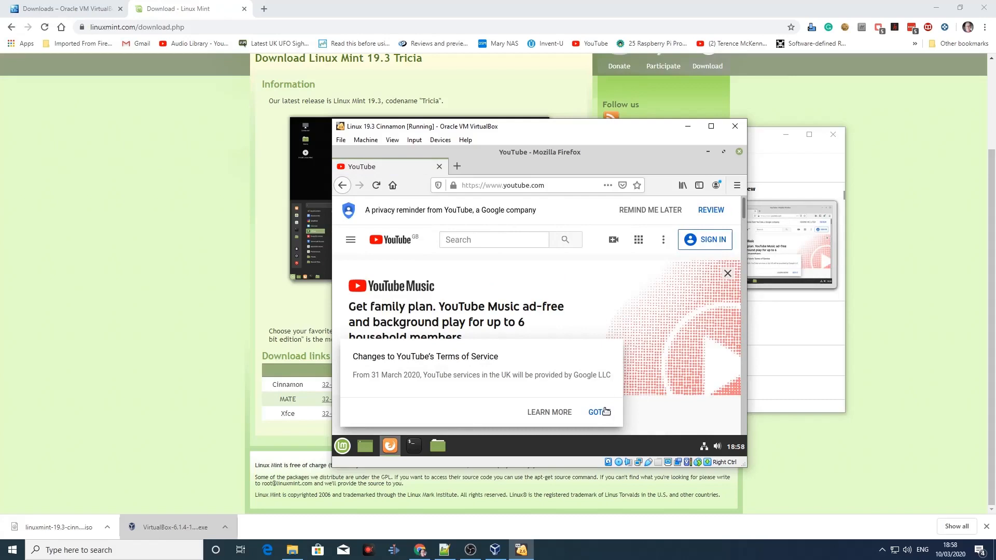
Step: Dismiss the YouTube terms-of-service notice and search YouTube for compelecbox
left_click(605, 412)
left_click(524, 240)
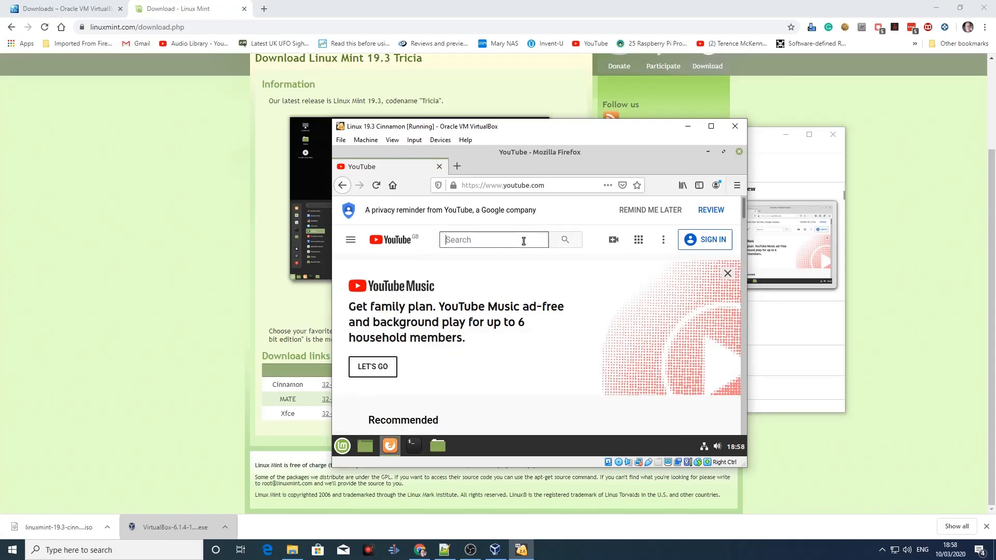
type("compe")
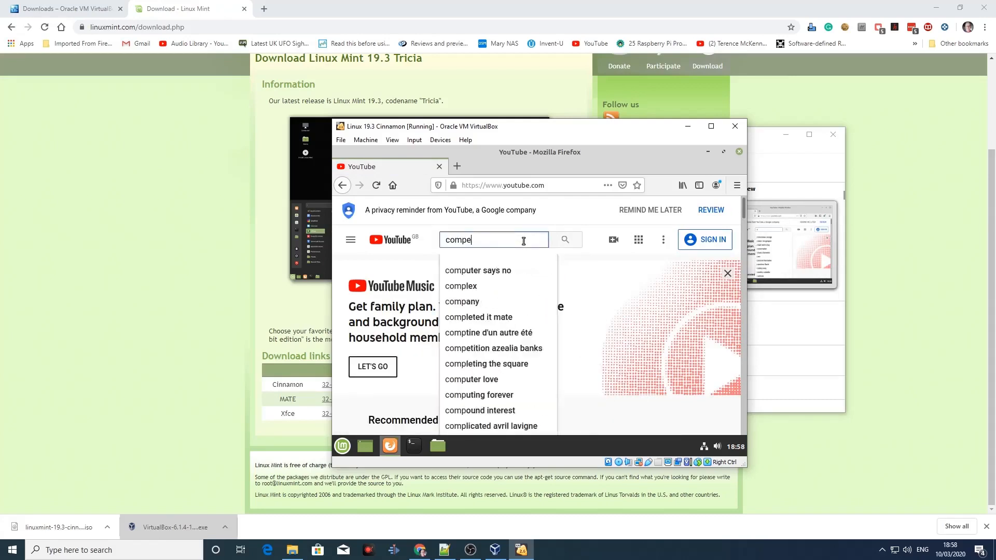
type("lec")
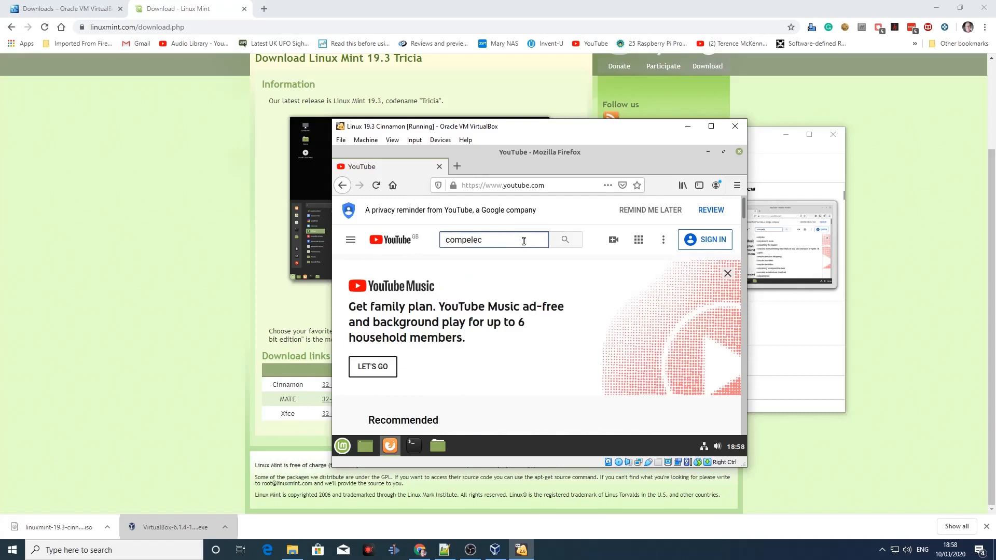
type("box")
key("Return")
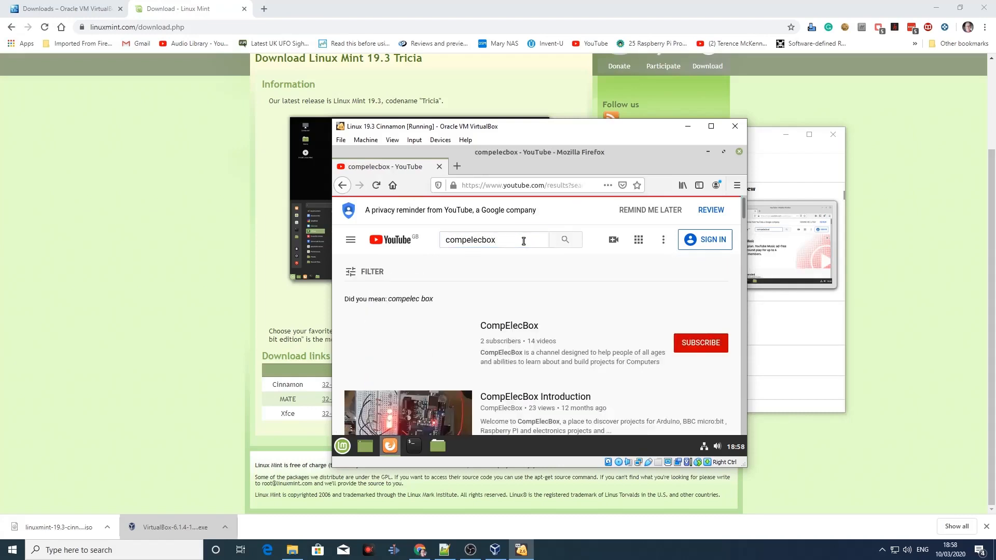
Step: Play the CompElecBox Introduction video, dismissing the terms notice, and close Firefox
scroll(528, 342, "down", 2)
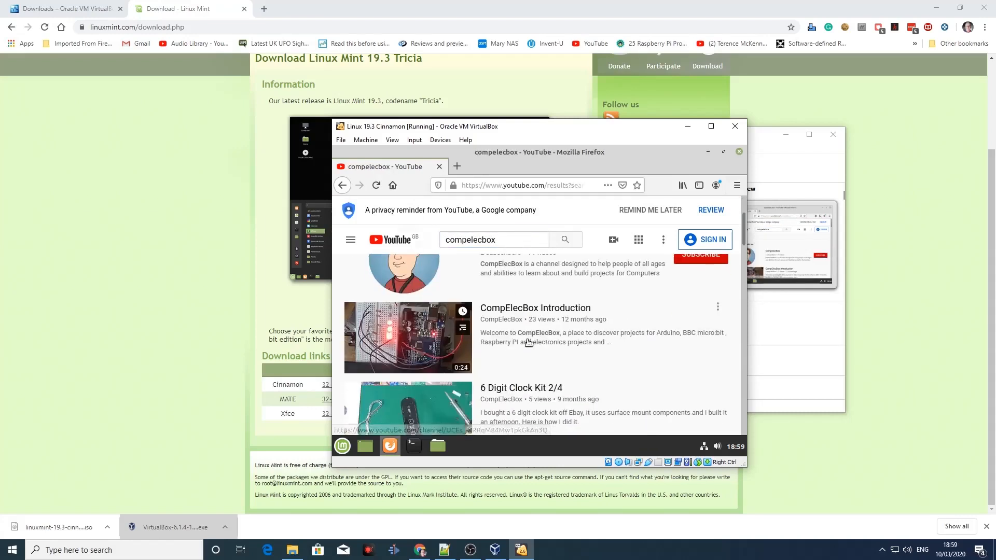
left_click(525, 311)
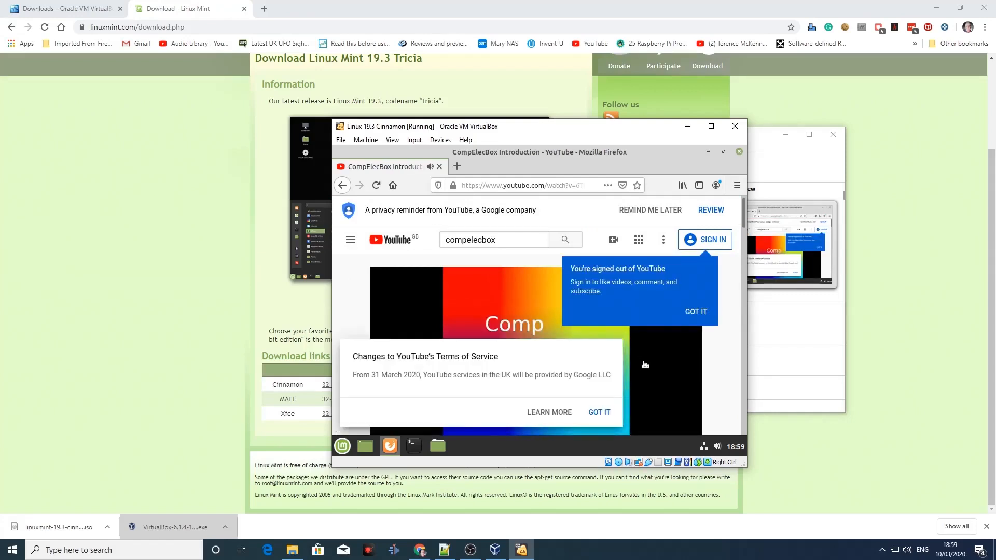
left_click(599, 412)
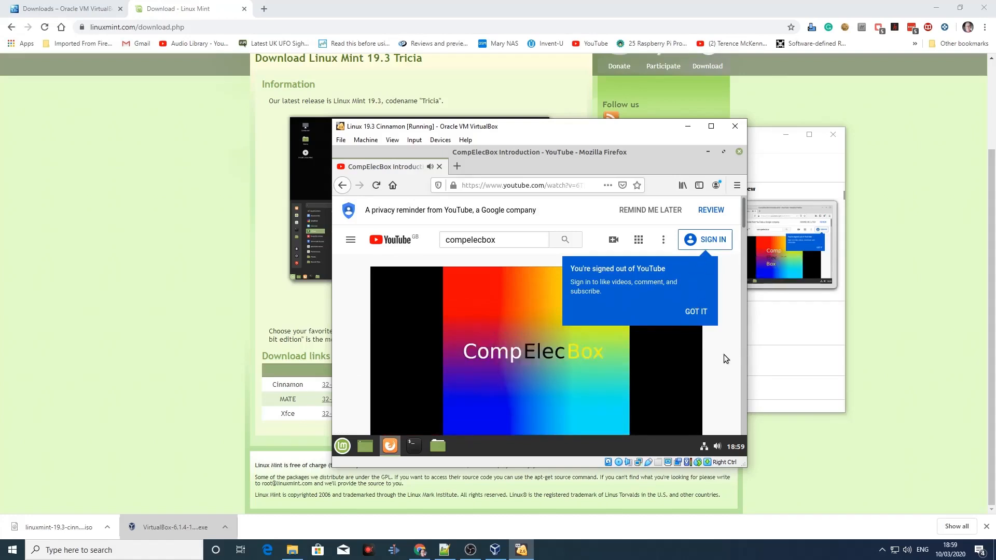
mouse_move(743, 216)
left_mouse_down()
mouse_move(747, 253)
mouse_move(747, 224)
left_mouse_up()
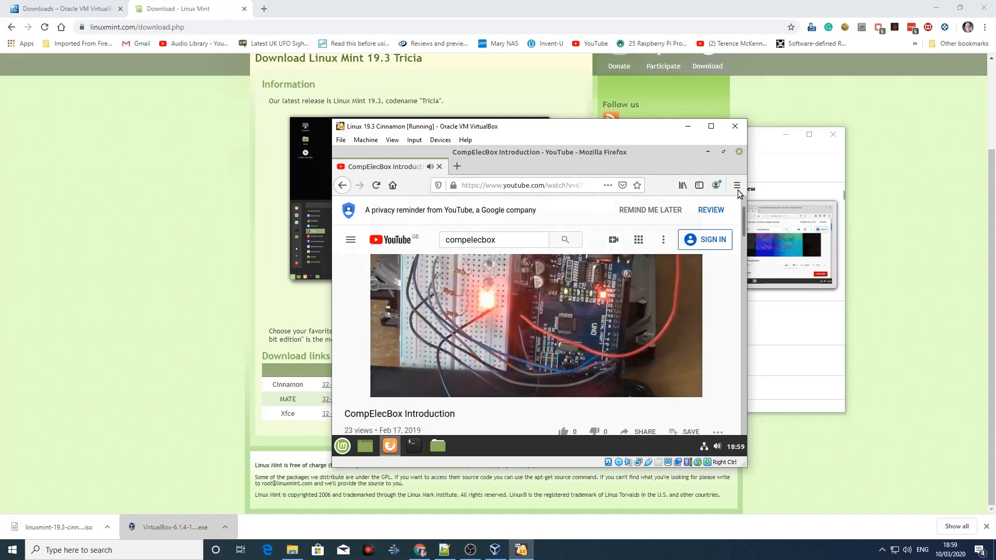
left_click(739, 152)
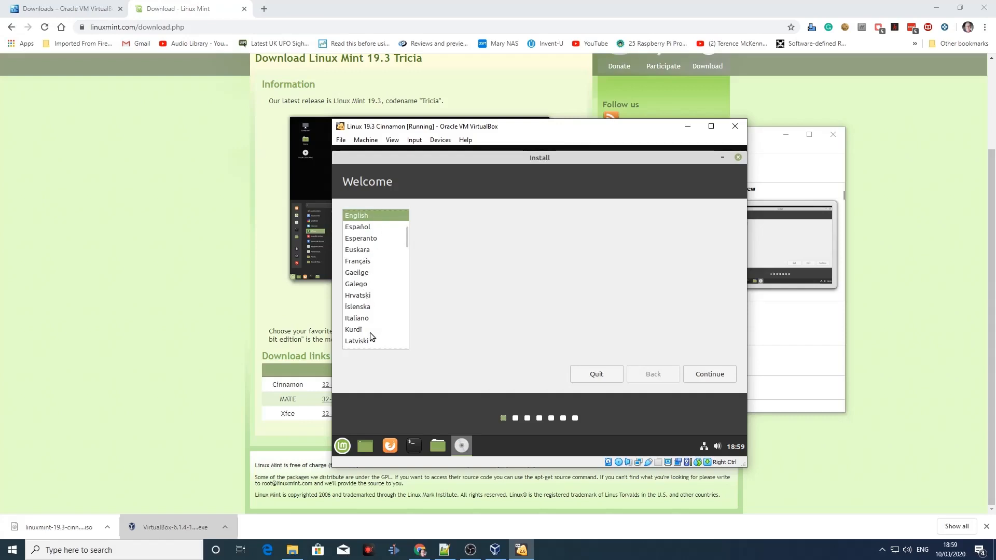
Step: Keep English as the installation language, choose the English (UK) keyboard layout and test it with the £, quotation mark and @ symbols
left_click(705, 373)
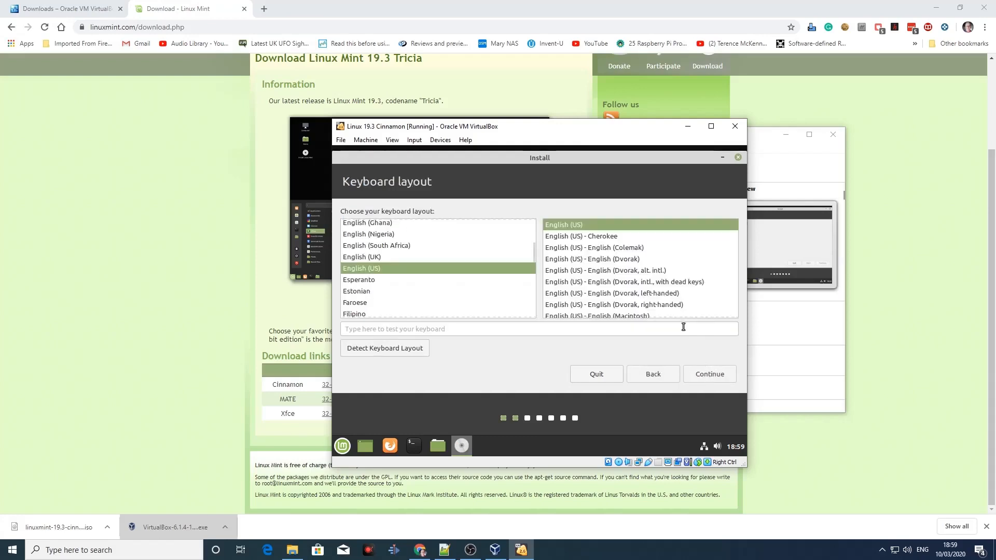
left_click(371, 259)
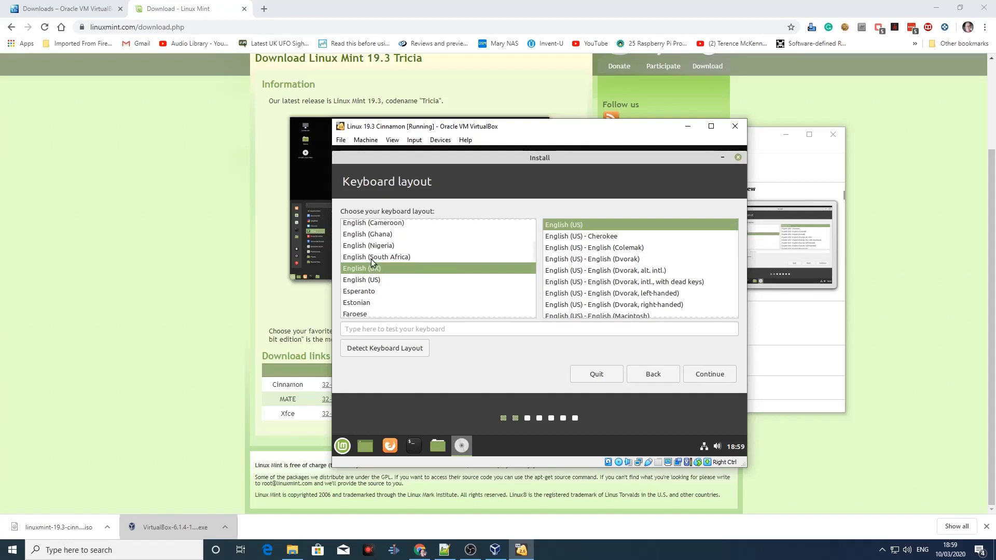
left_click(564, 328)
type("£")
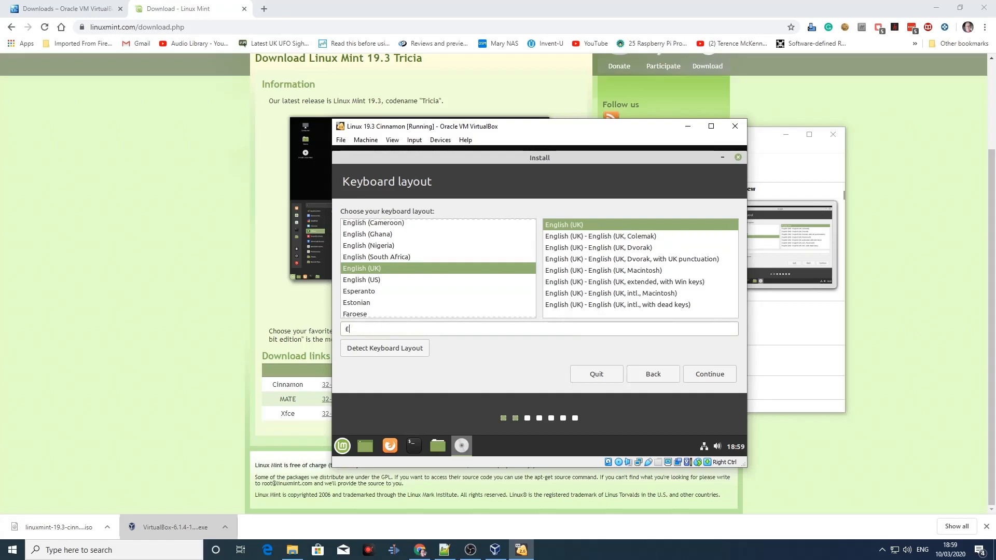
type("$\"\"@@@")
Step: Accept the keyboard layout and continue with third-party software for graphics, Wi-Fi hardware, Flash and MP3 enabled
left_click(710, 375)
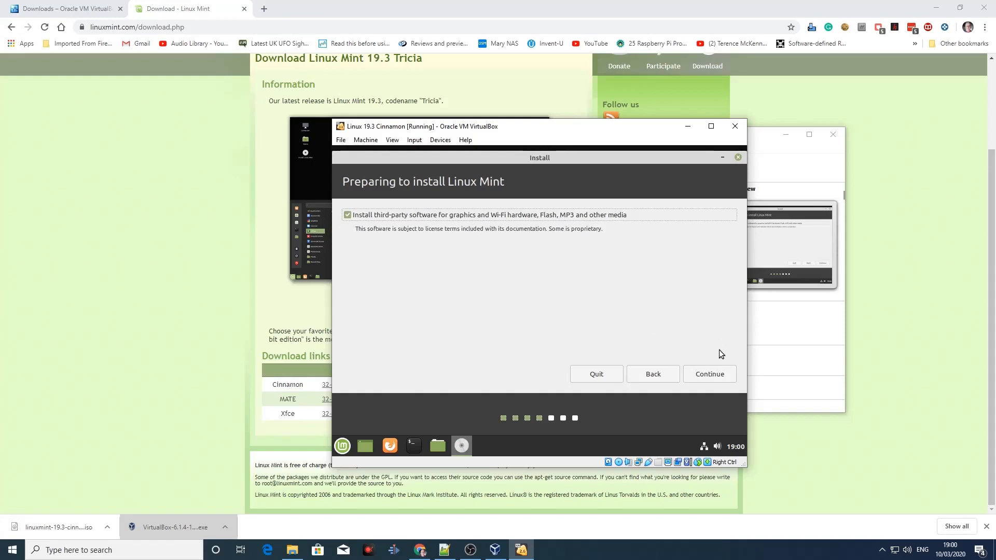
left_click(714, 375)
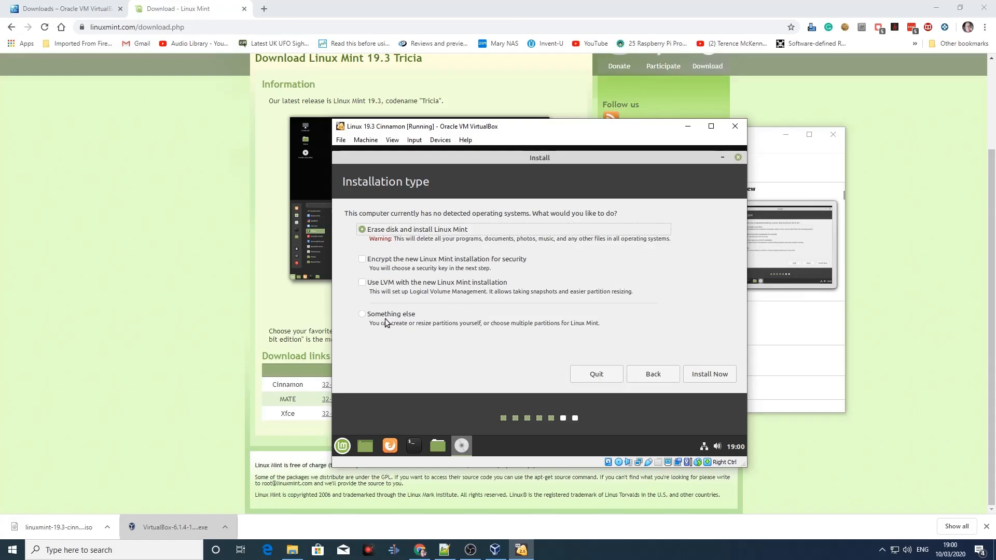
Step: Examine the manual partitioning page offered by the Something else installation type and return to the installation types
left_click(363, 314)
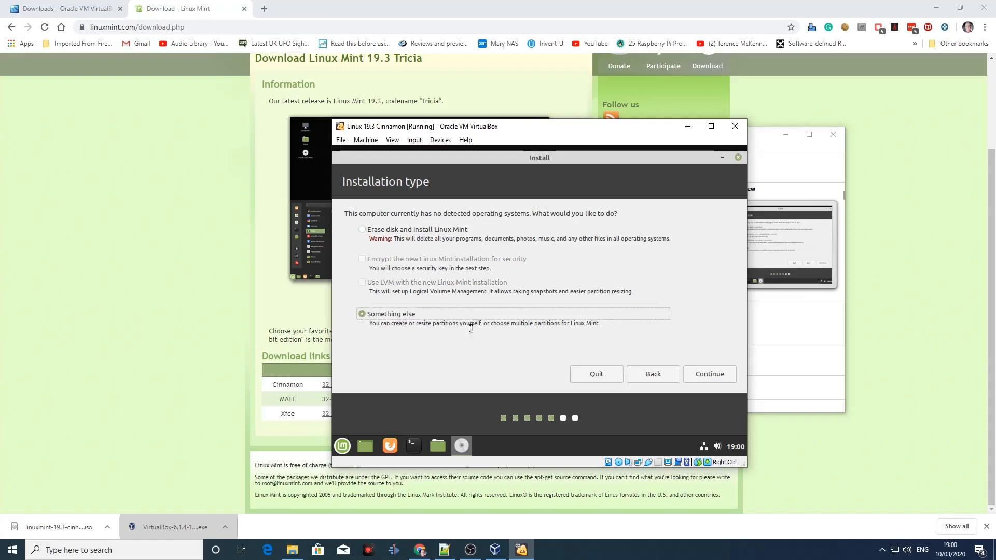
left_click(706, 374)
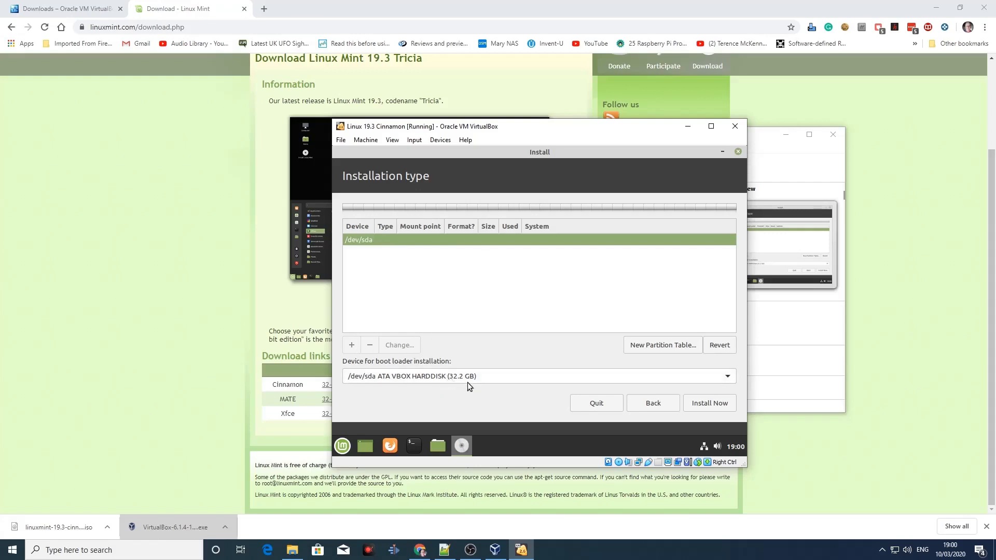
left_click(662, 401)
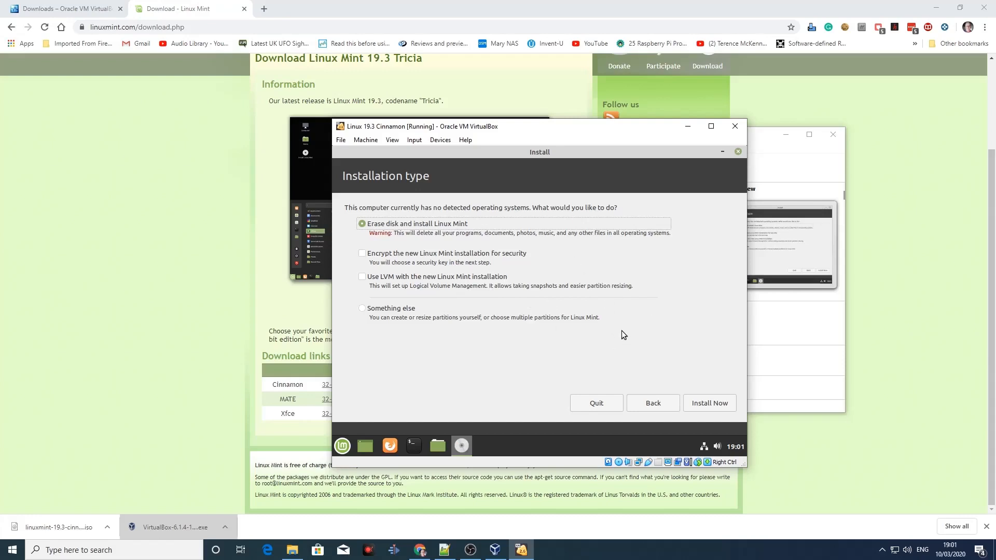
Step: Start the installation with Erase disk and install Linux Mint, and confirm writing the changes to the disk
left_click(700, 402)
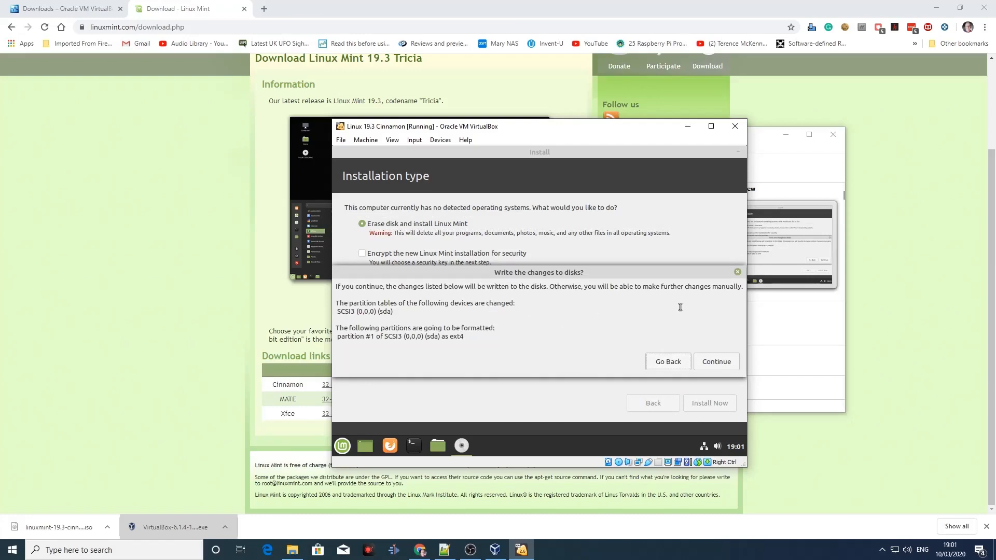
left_click(710, 365)
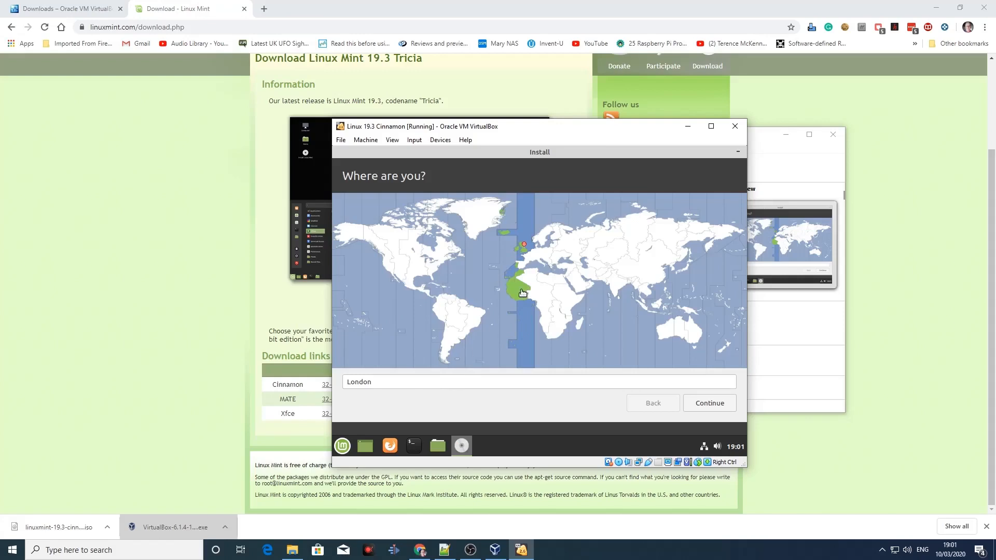
Step: Try Toronto on the time zone map, set the location to London and continue
left_click(444, 255)
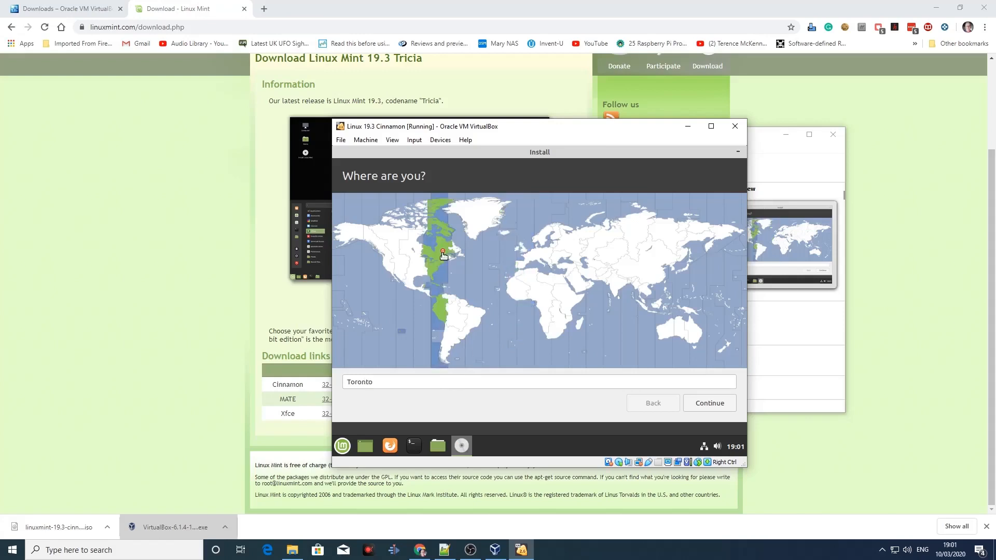
left_click(523, 250)
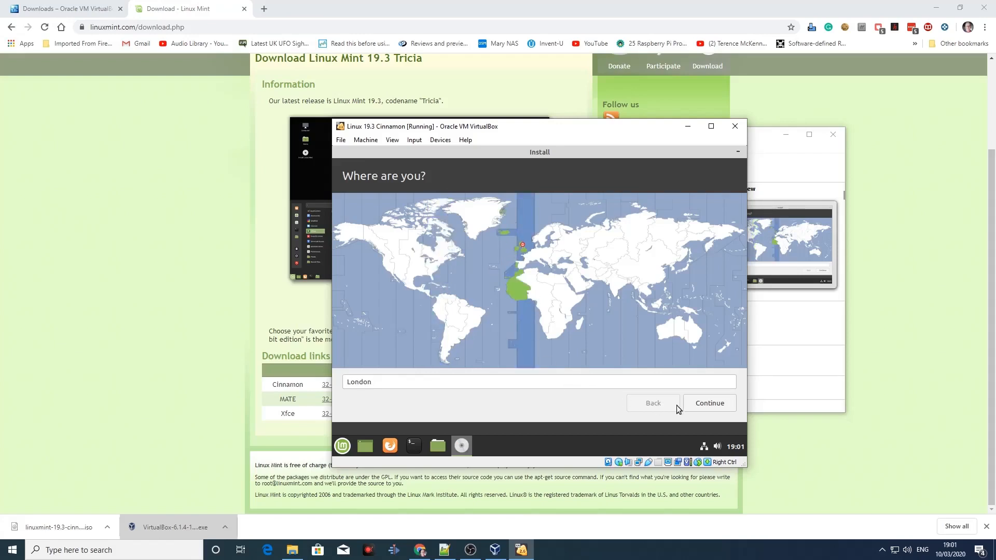
left_click(716, 406)
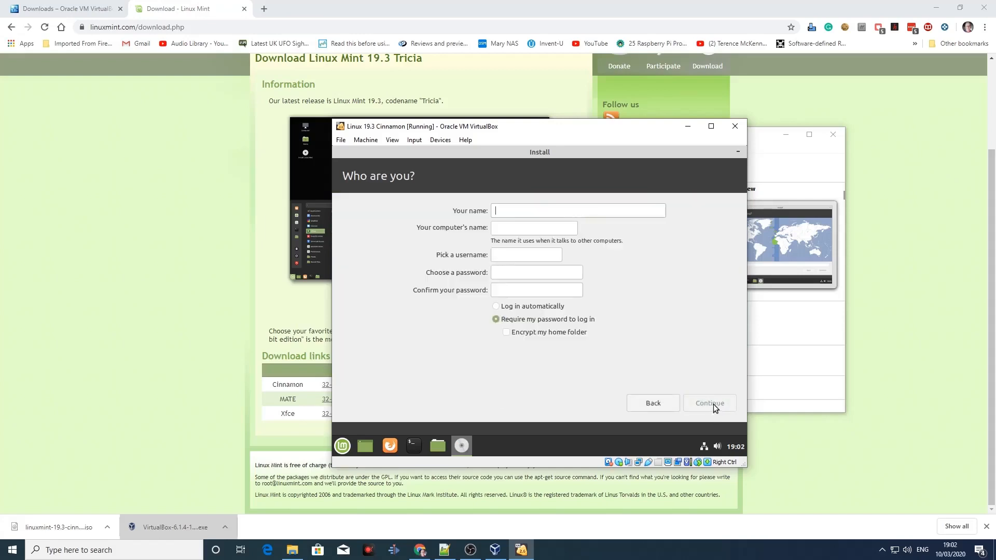
Step: Enter Compelecbox as the account's display name and shorten the computer's name to compelecbox
type("Co")
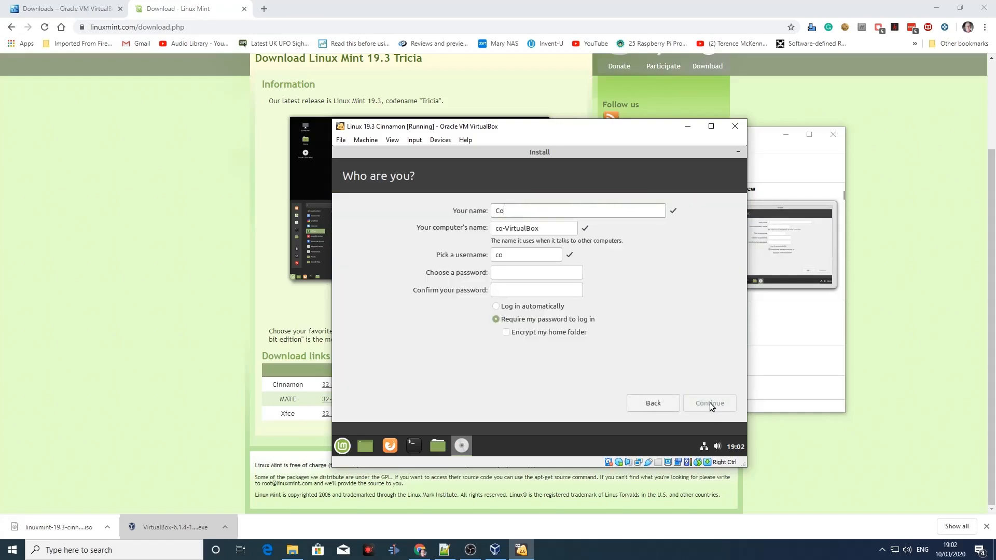
type("mpelec")
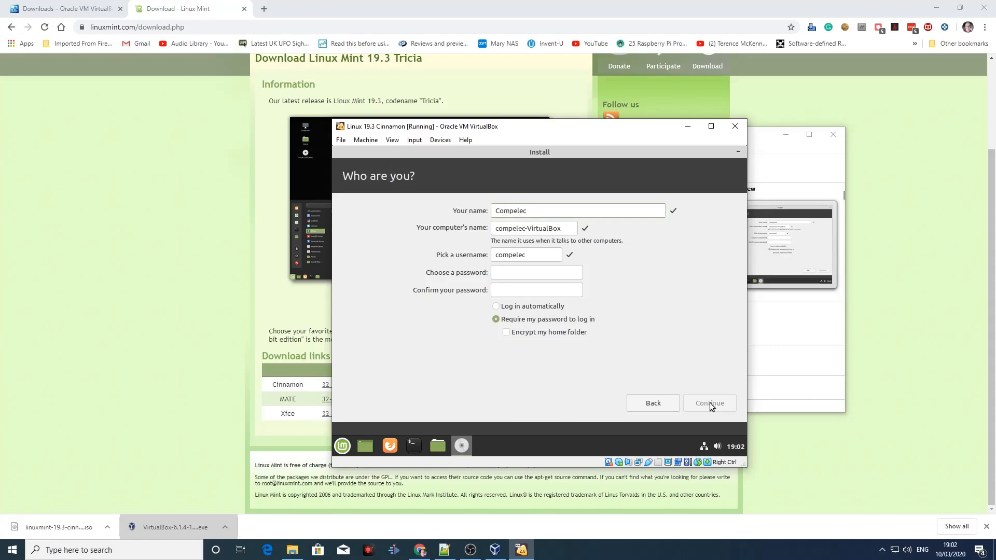
type("box")
left_click(539, 229)
key("Delete")
key("Delete")
key("Delete")
key("Delete")
key("Delete")
key("Delete")
key("Delete")
key("Delete")
key("Delete")
key("Delete")
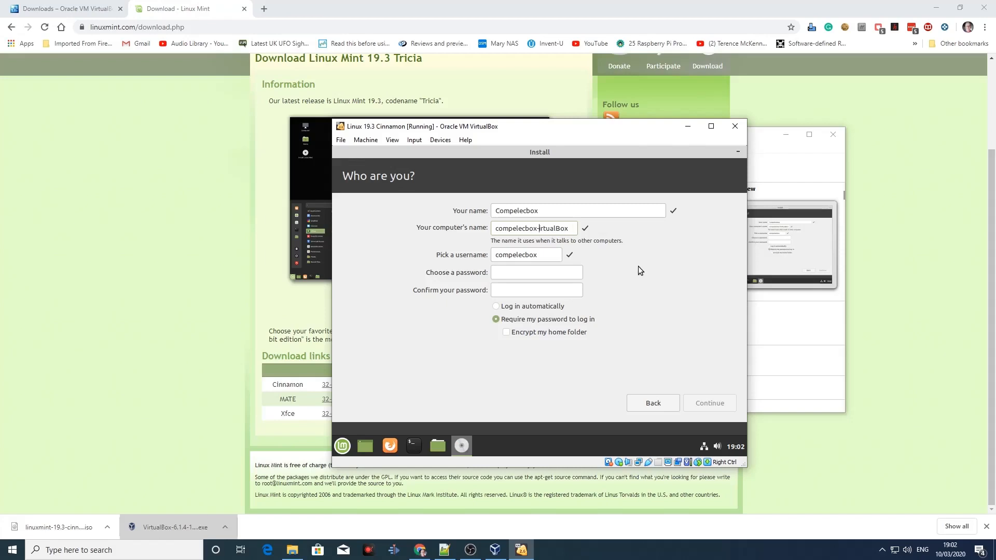
key("BackSpace")
Step: Enter and confirm the account password, lengthen it by two characters in both fields, and choose to log in automatically
type("********")
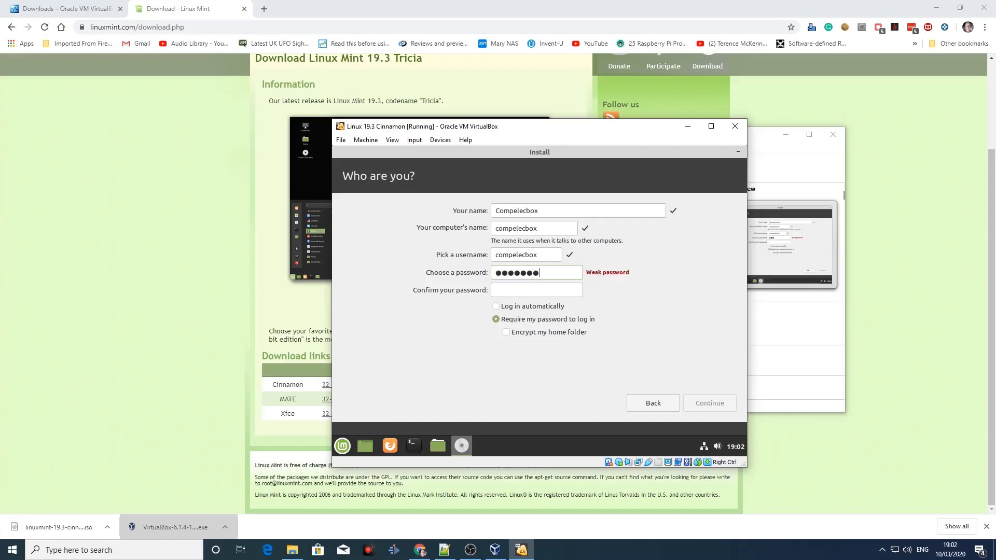
type("********")
left_click(573, 274)
type("**")
left_click(574, 290)
type("**")
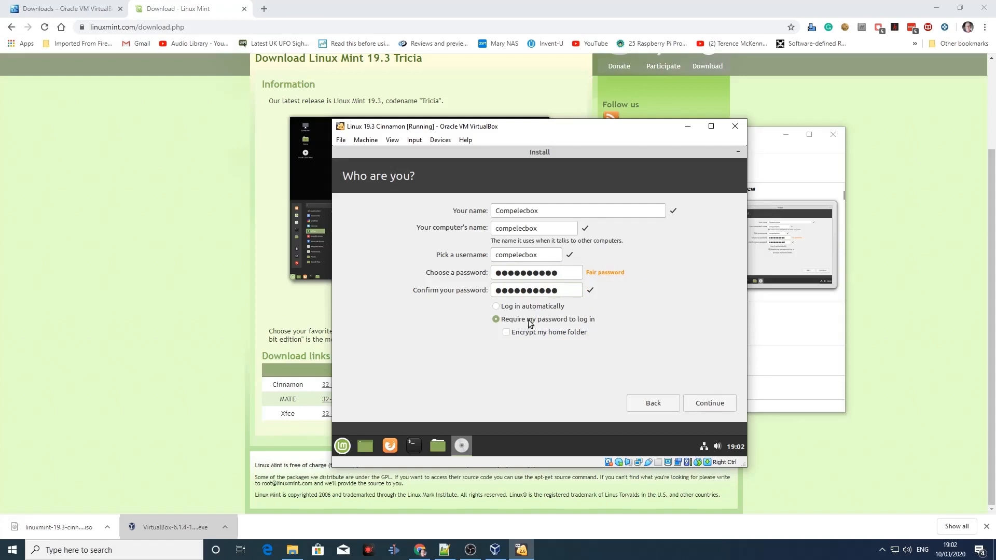
left_click(531, 309)
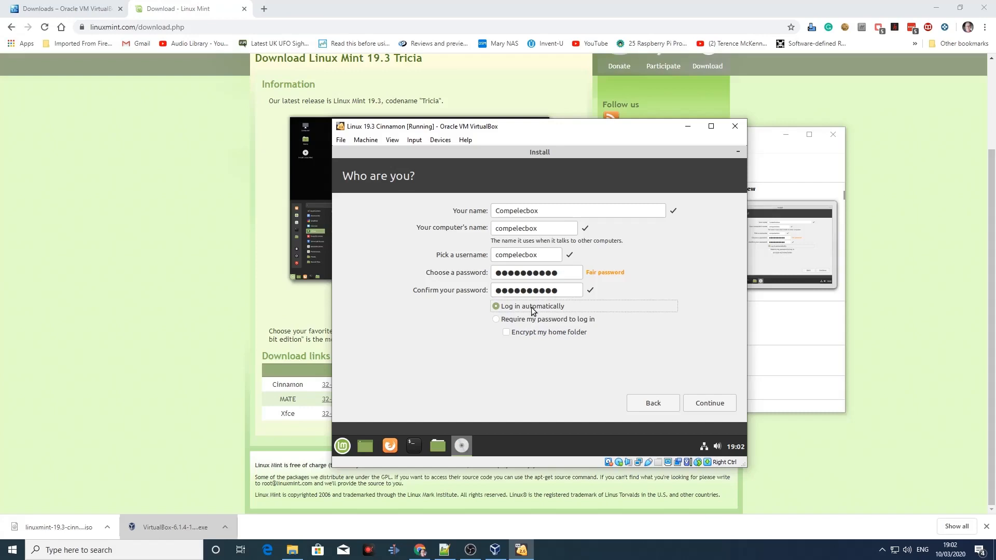
Step: Submit the account details to run the installation and restart the virtual machine once it is complete
left_click(715, 408)
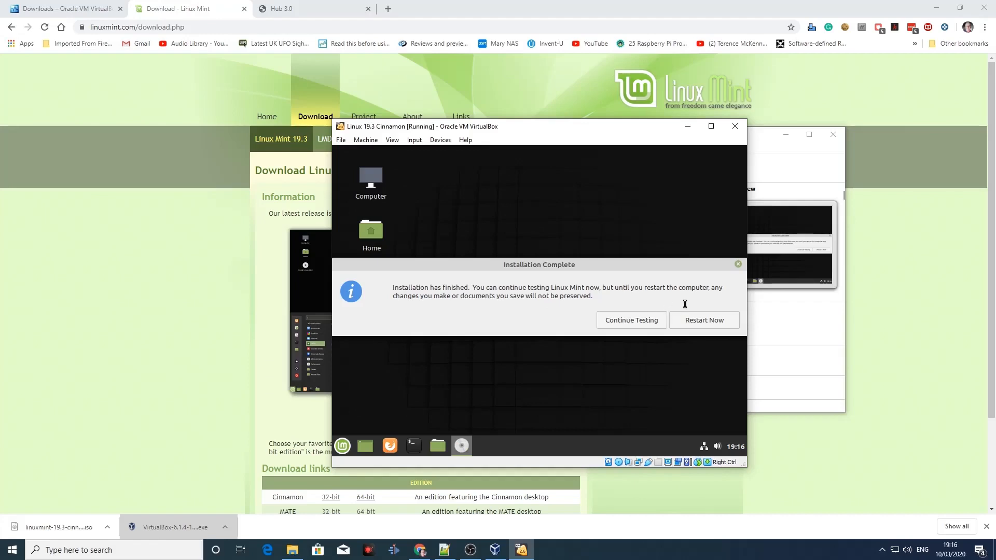
left_click(717, 321)
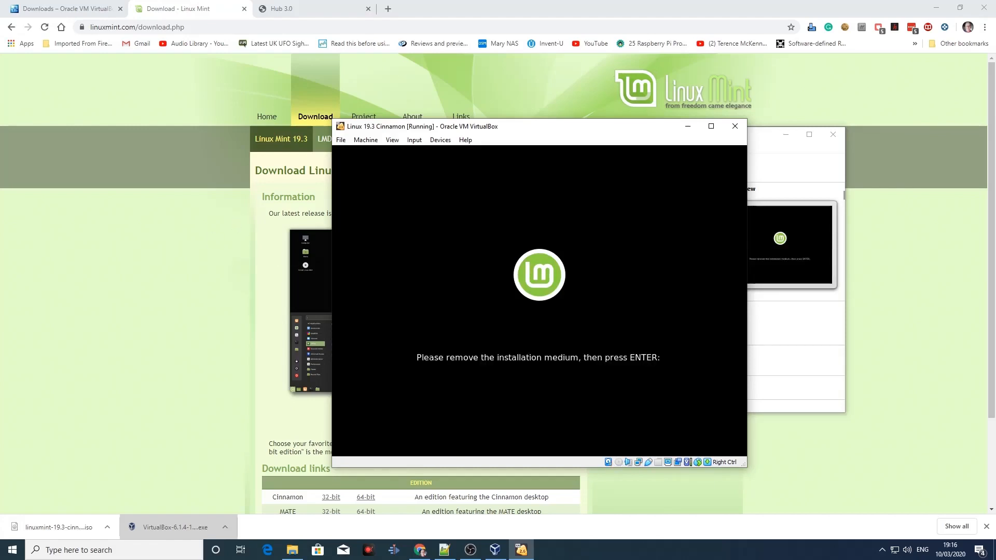
Step: Check the optical drive for the installation ISO, then continue the restart and boot Linux Mint 19.3 Cinnamon
left_click(438, 140)
mouse_move(512, 156)
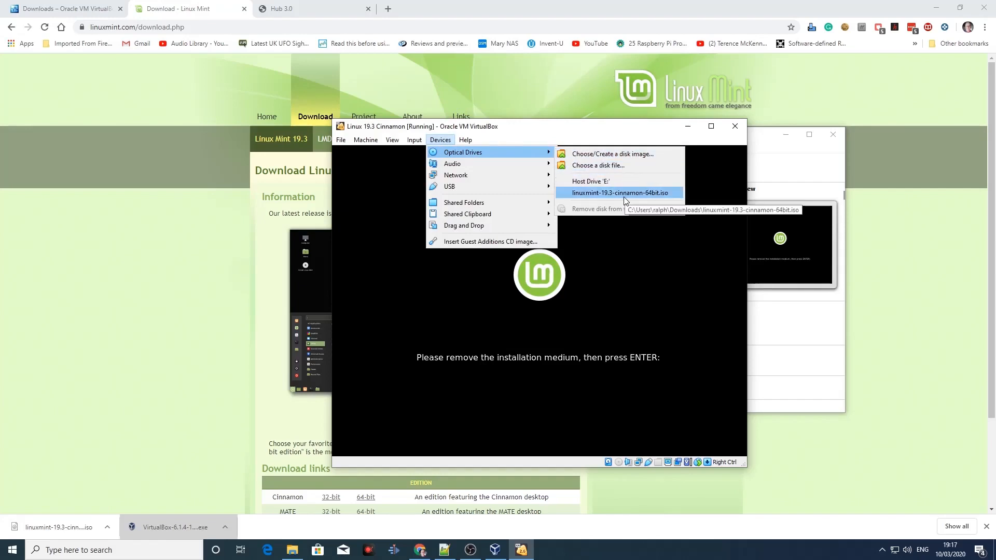
left_click(544, 142)
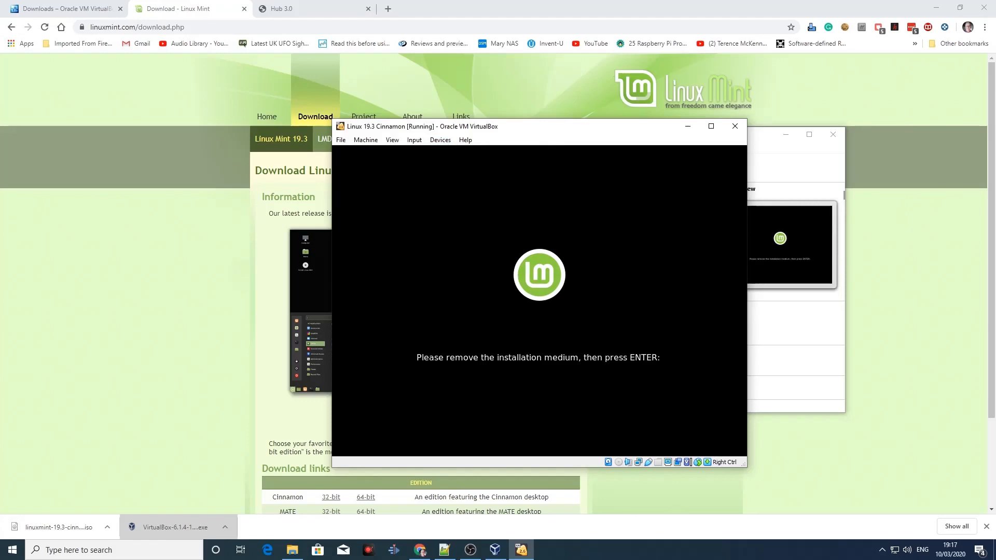
key("Return")
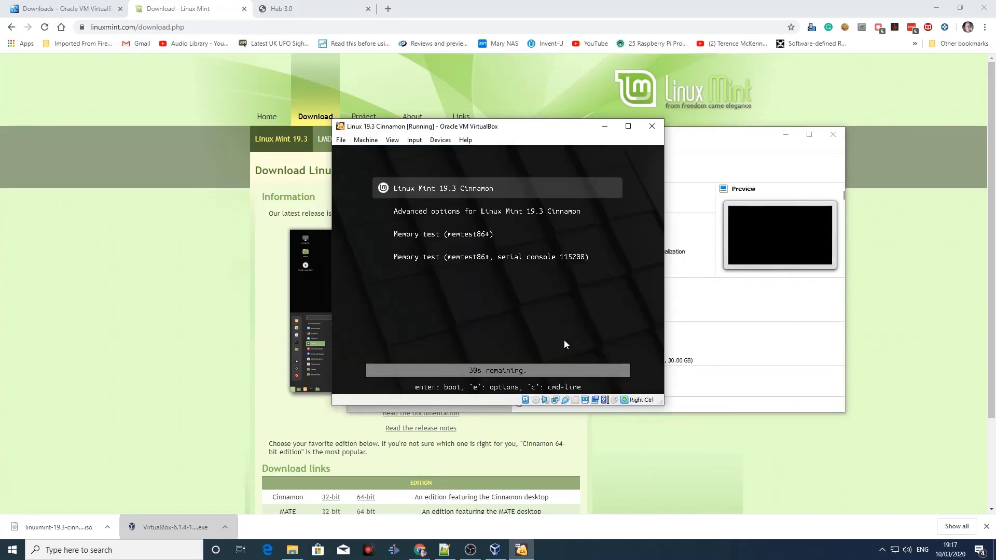
key("Return")
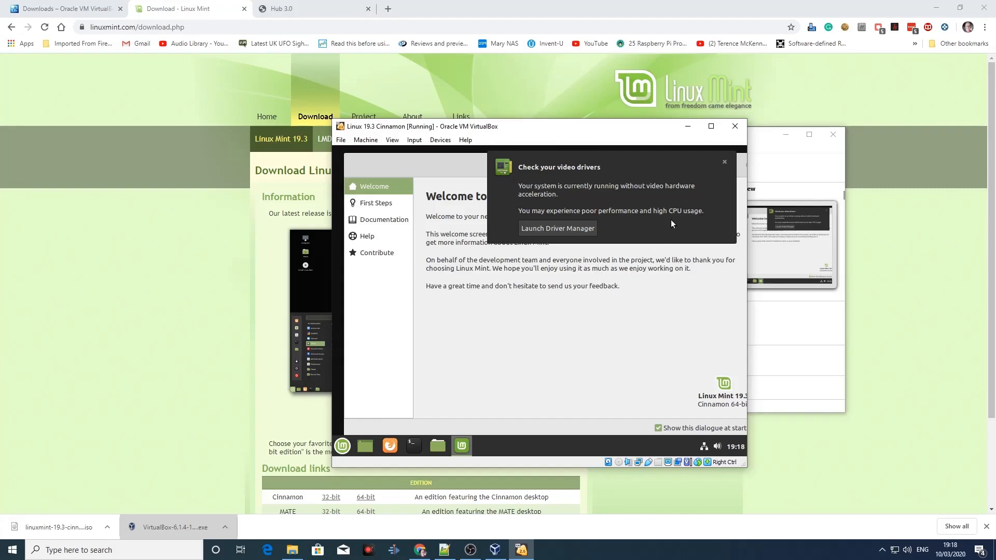
Step: Dismiss the video driver notification and insert the Guest Additions CD image into the virtual machine
left_click(725, 162)
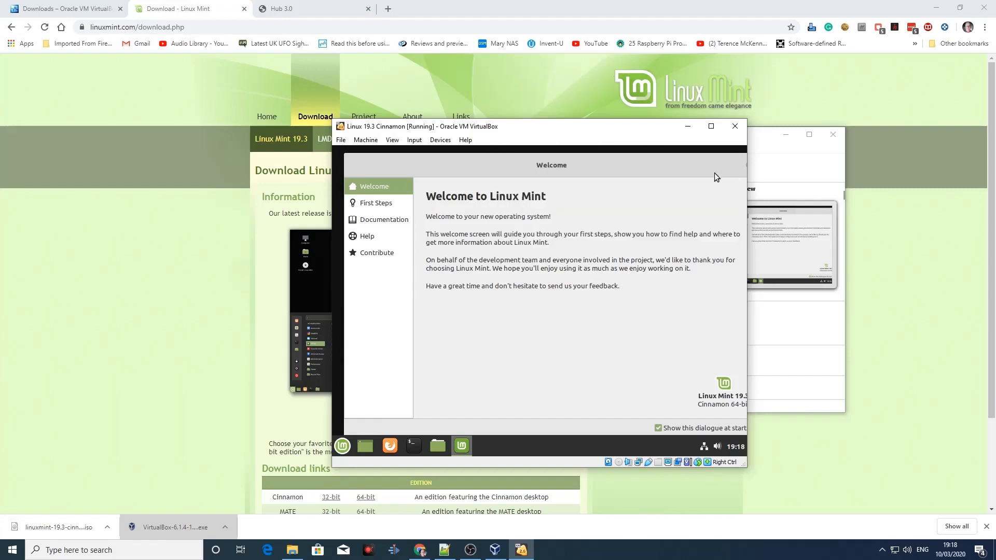
left_click(444, 143)
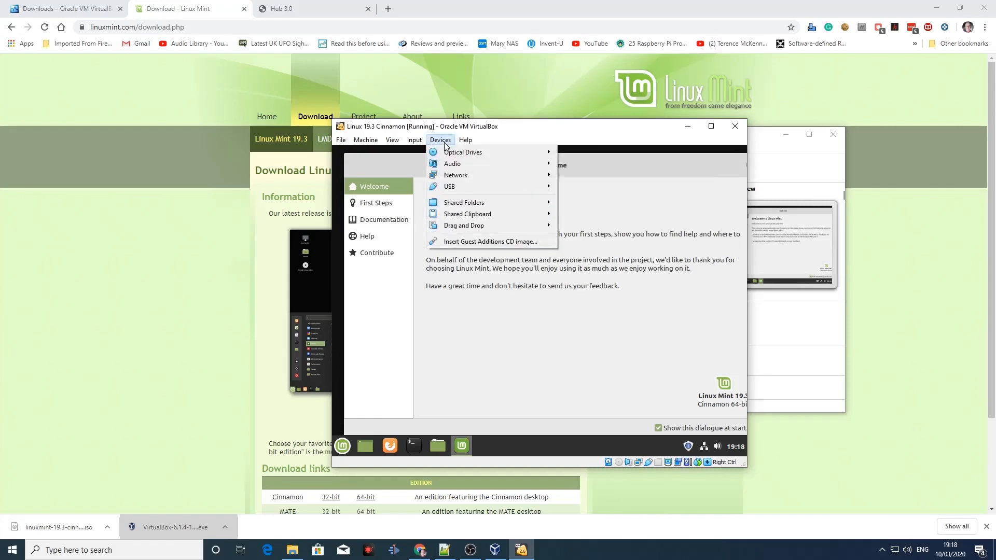
left_click(461, 243)
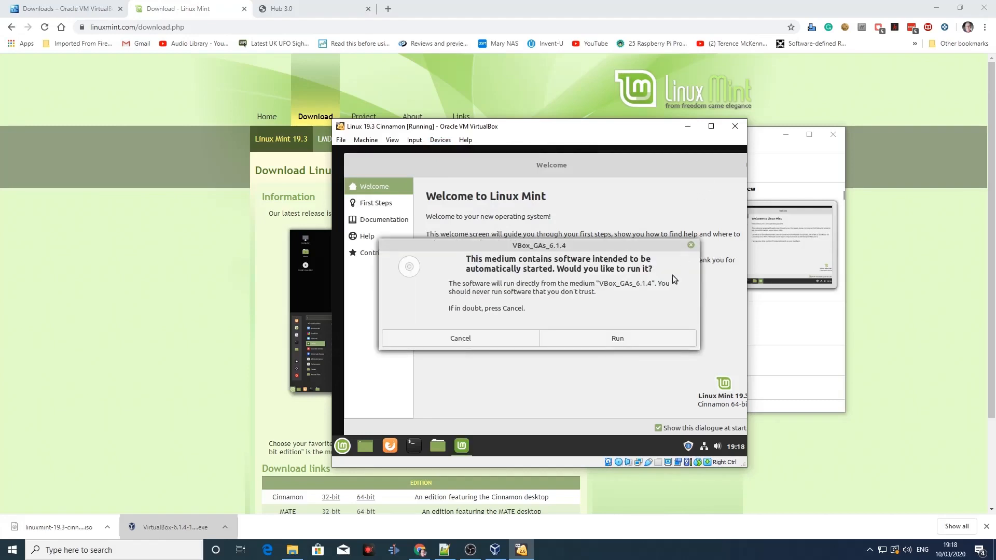
Step: Run the VBox_GAs_6.1.4 installer, authenticating with the account password, and close its terminal window when it has finished
left_click(616, 339)
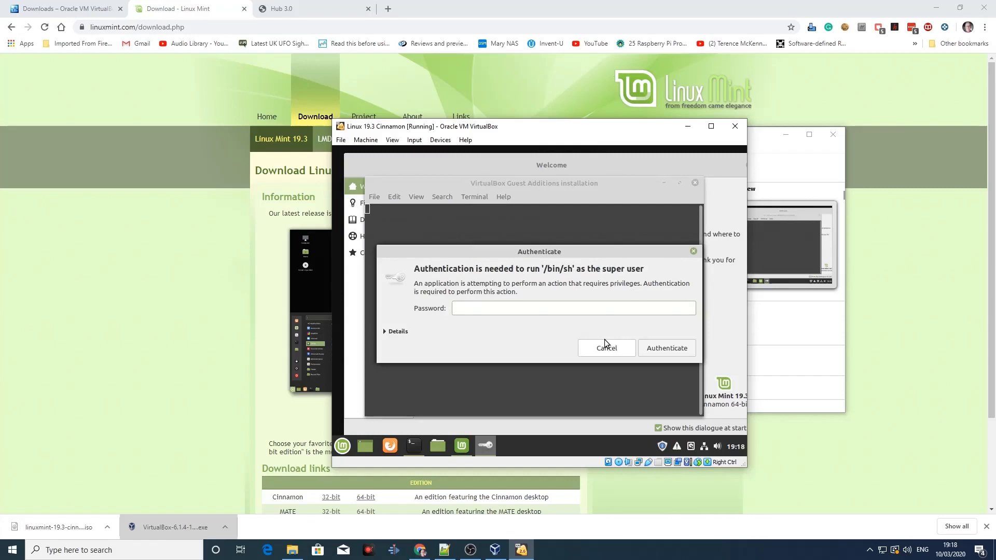
type("**********")
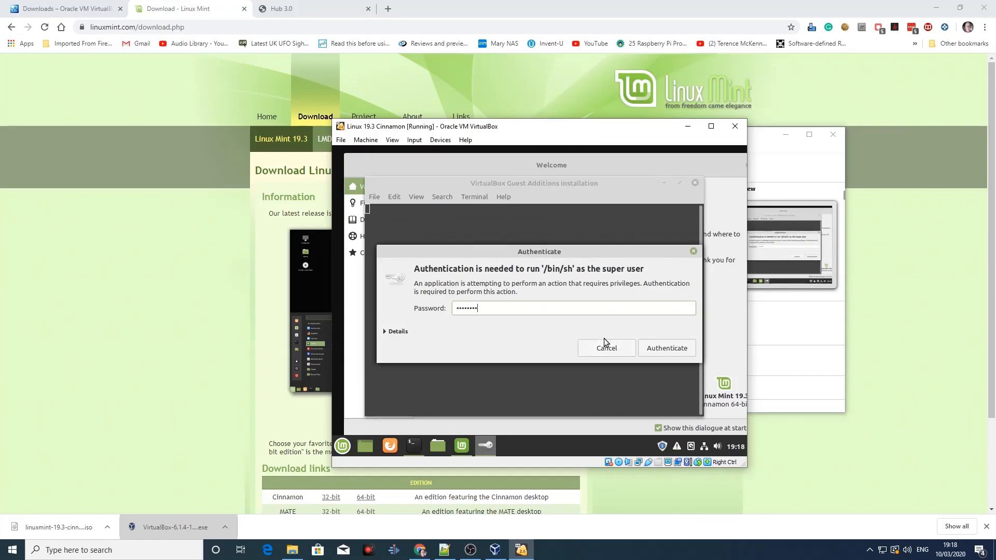
left_click(676, 353)
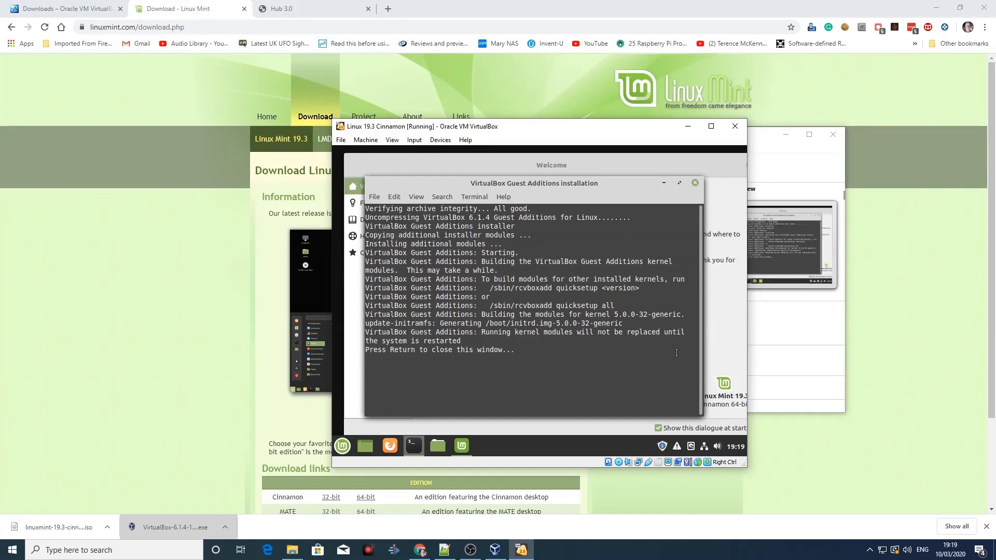
key("Return")
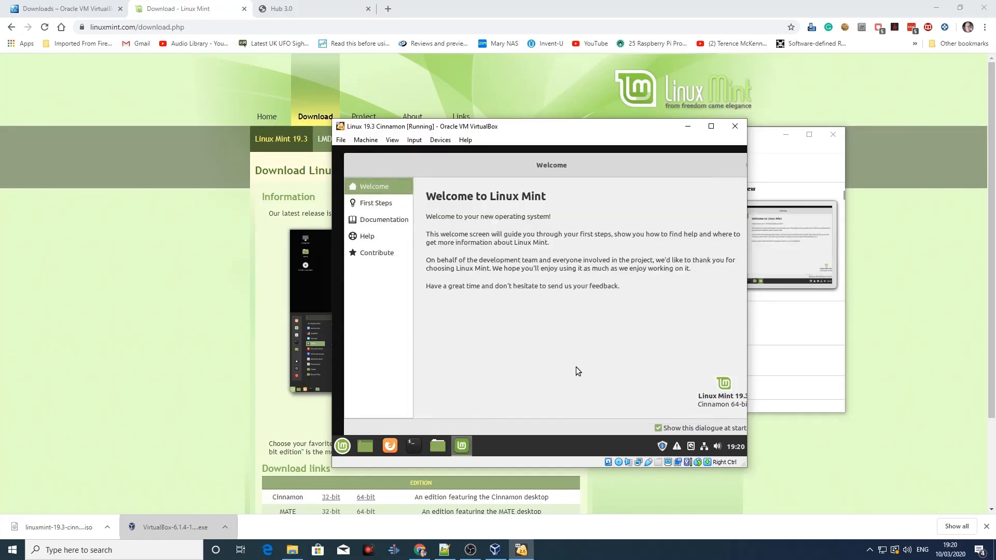
Step: Restart Linux Mint from its own session options and maximize the virtual machine window
left_click(341, 447)
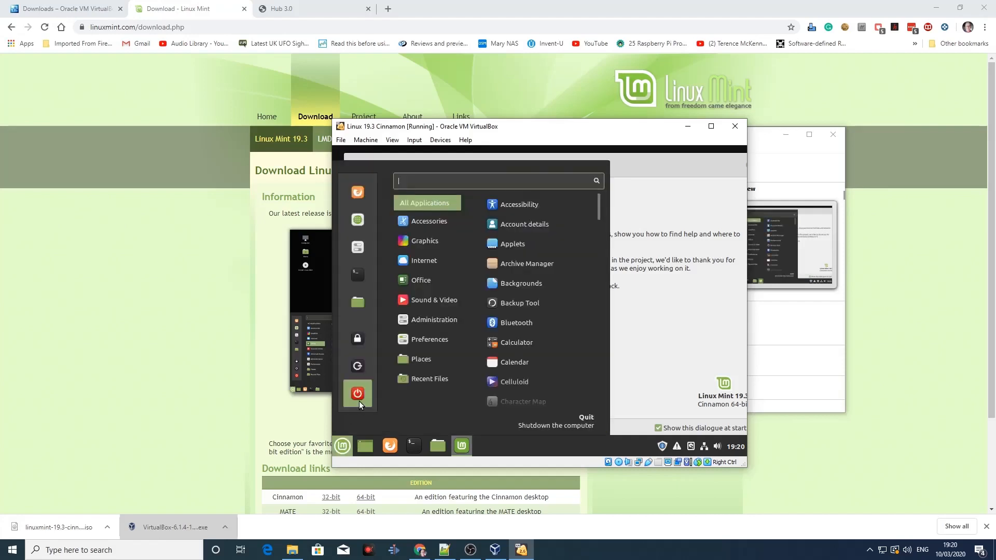
left_click(359, 400)
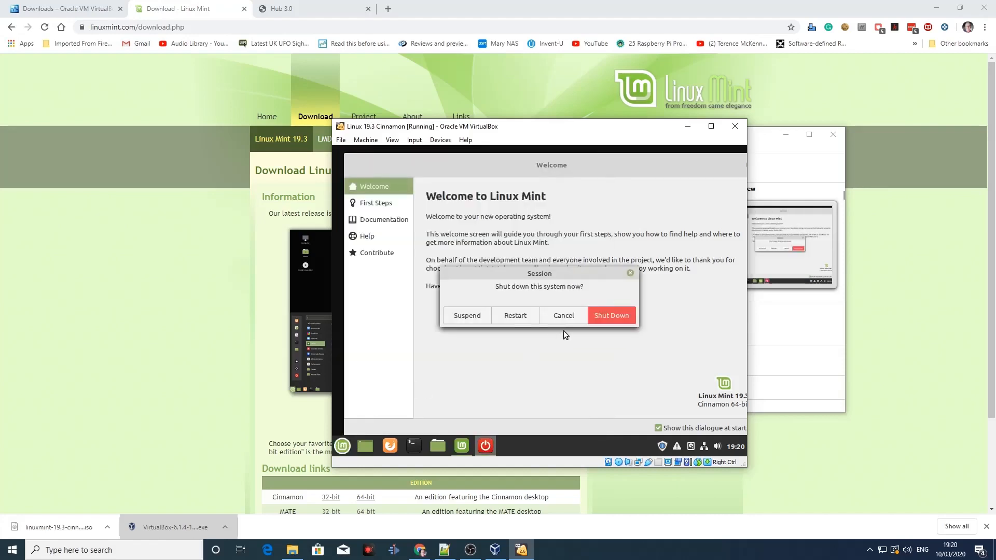
left_click(515, 316)
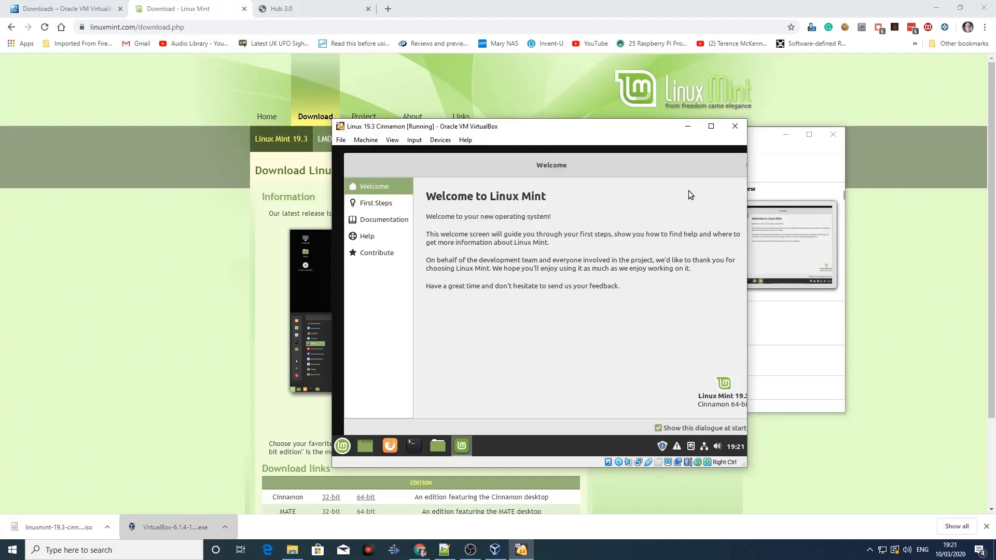
left_click(712, 126)
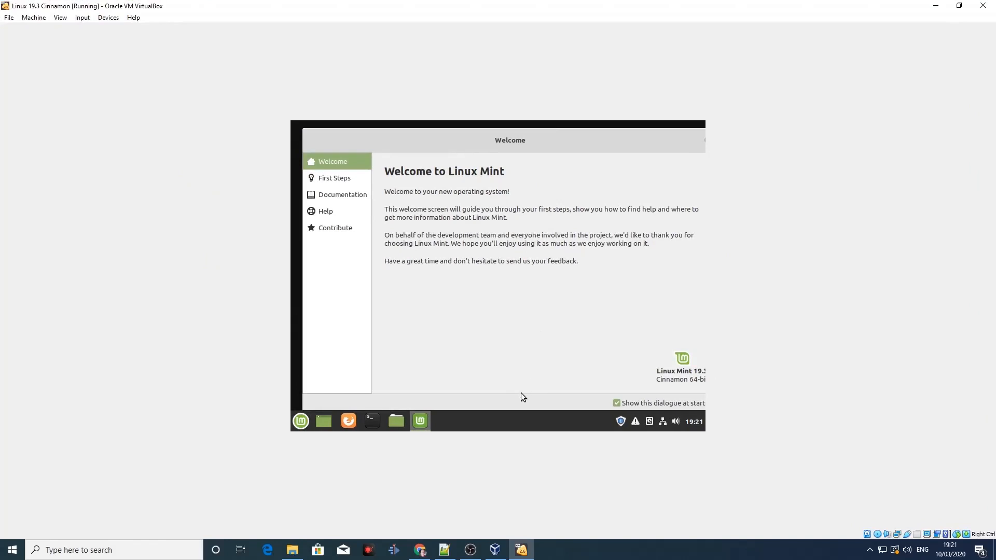